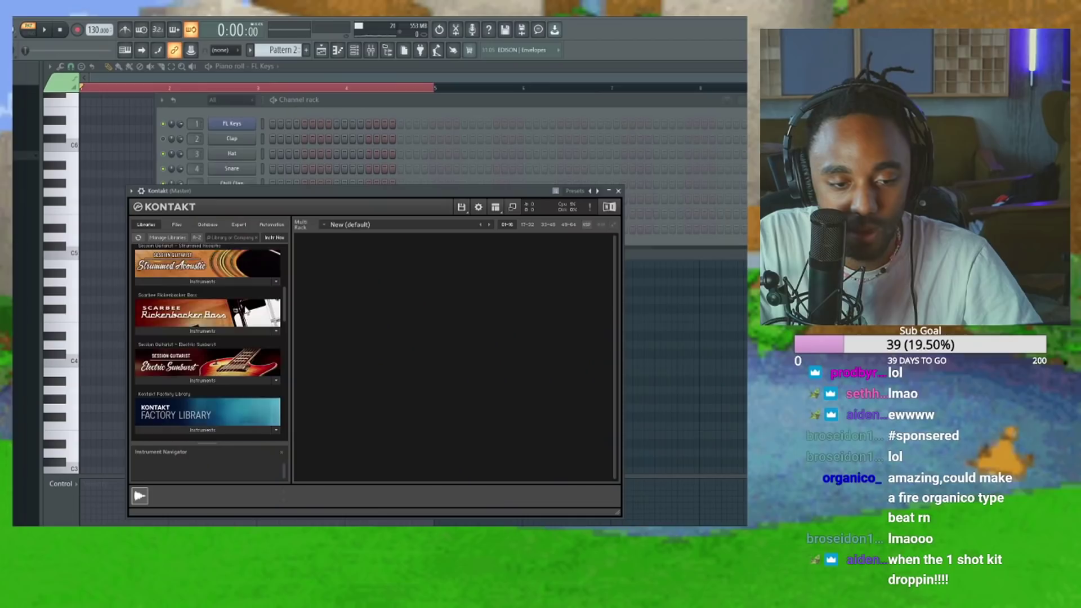
Load the Hybrid Keys instrument from the Kontakt library, view its sound controls and close the plugin window
scroll(245, 310, down, 10)
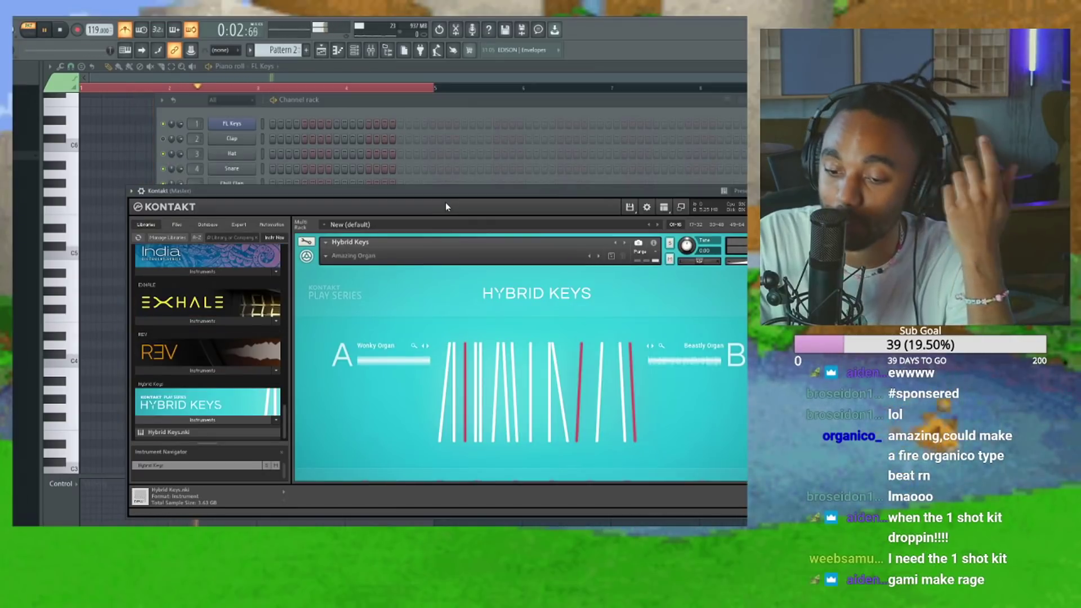
drag(444, 194, 362, 87)
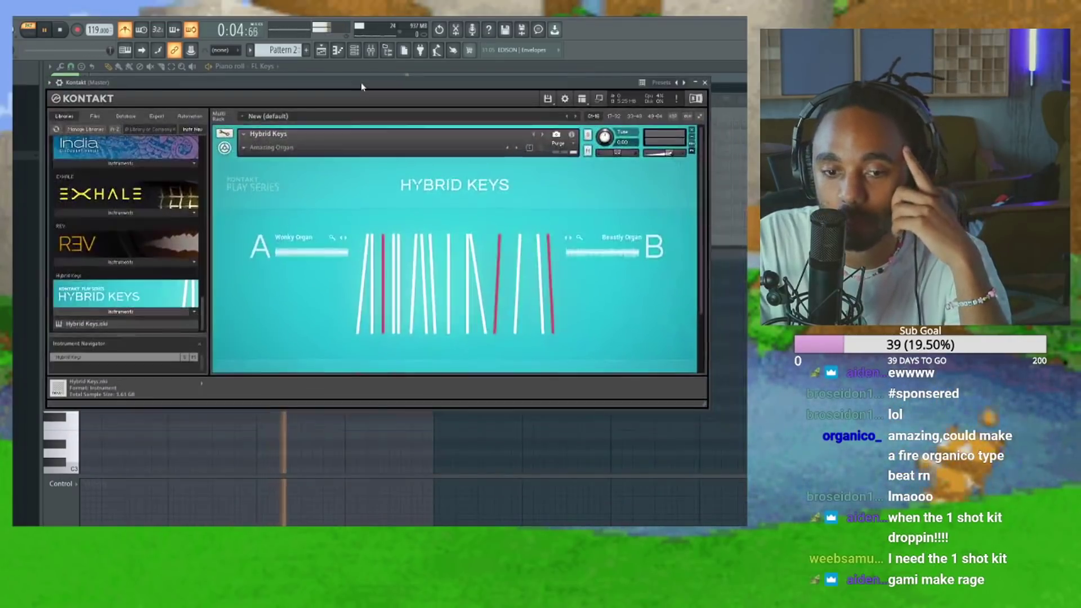
scroll(402, 276, down, 4)
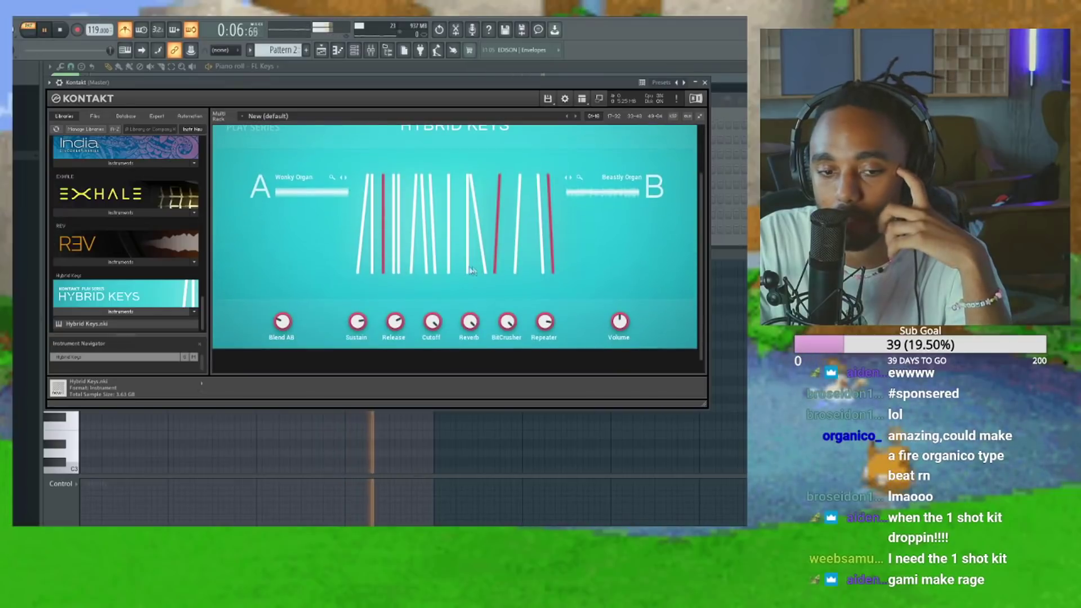
click(704, 83)
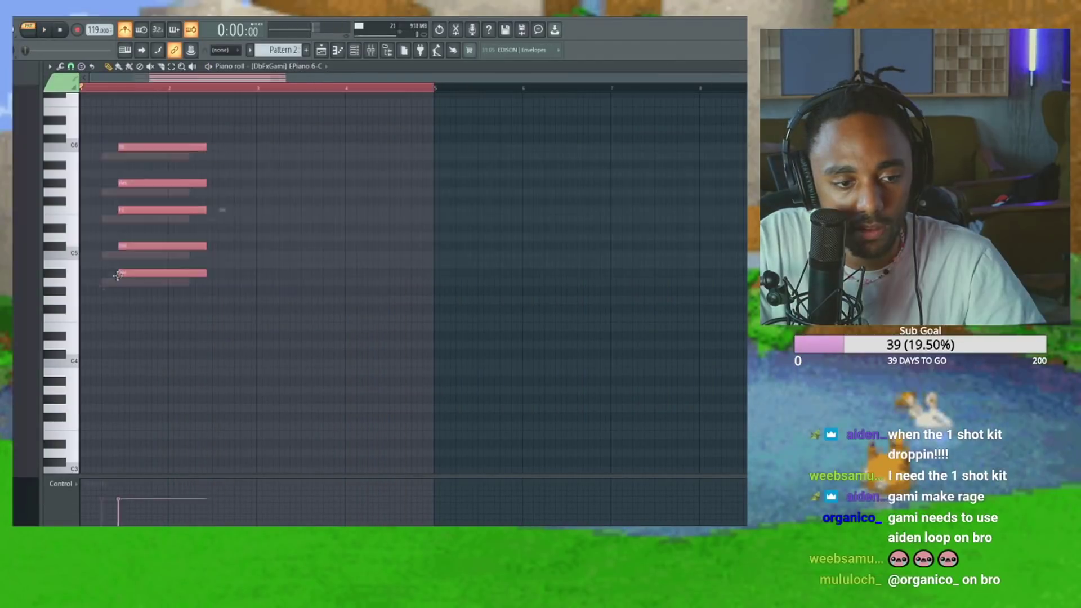
Arrange five-note EPiano 6-C chords over four bars, with G4 lowest in bars 1–2 and A4 lowest in bars 3–4
key(space)
drag(177, 246, 436, 262)
ctrl+click(173, 283)
scroll(415, 257, up, 1)
scroll(448, 310, down, 1)
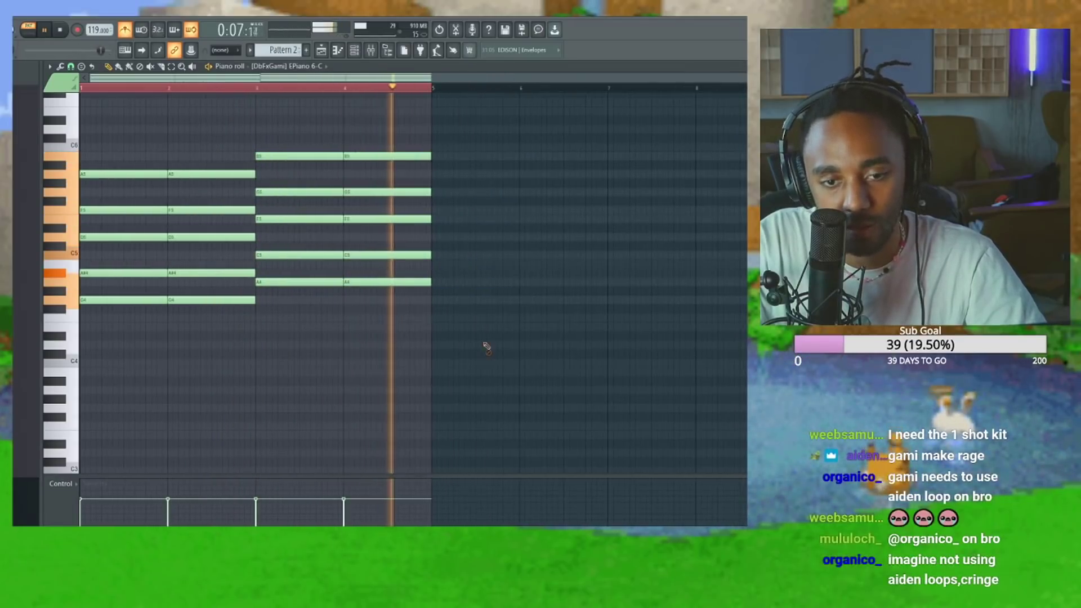
Add a melody above the EPiano chords with D6 in bar 1 and C6 in bars 2, 3 and 4
click(140, 129)
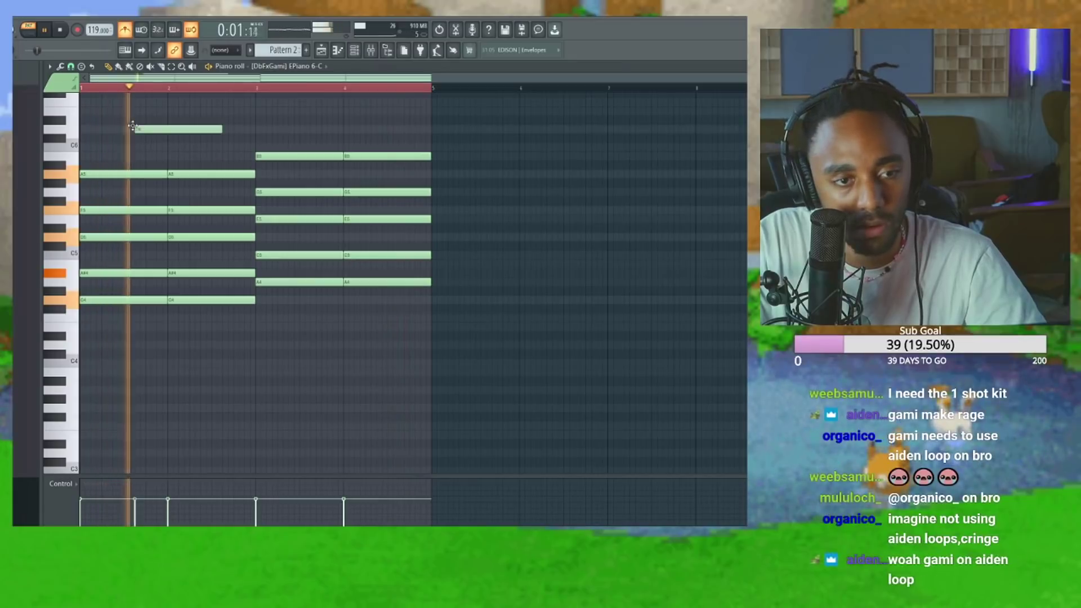
click(215, 147)
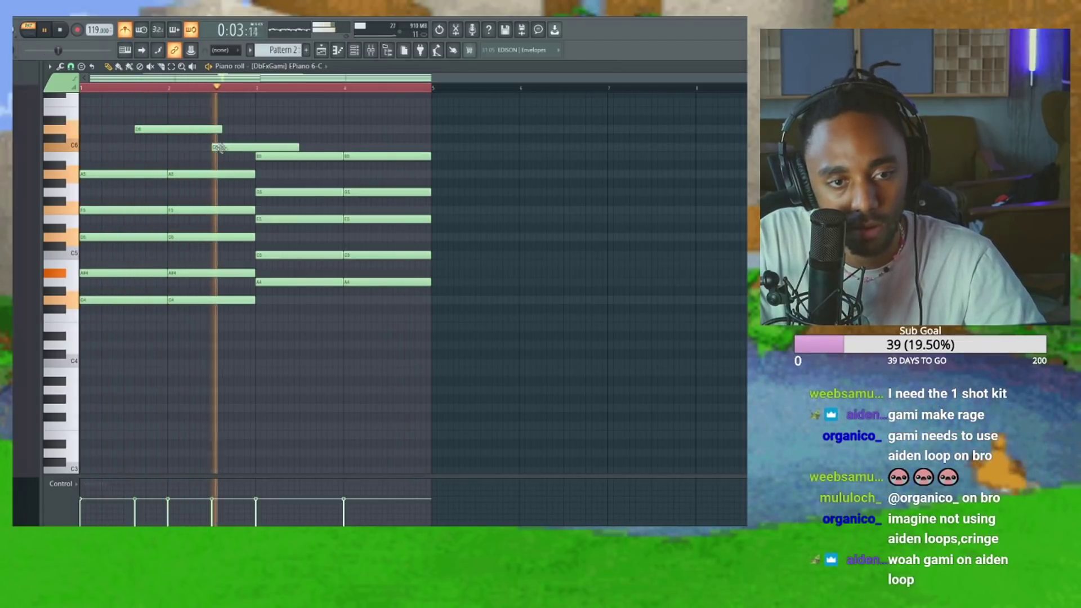
click(317, 146)
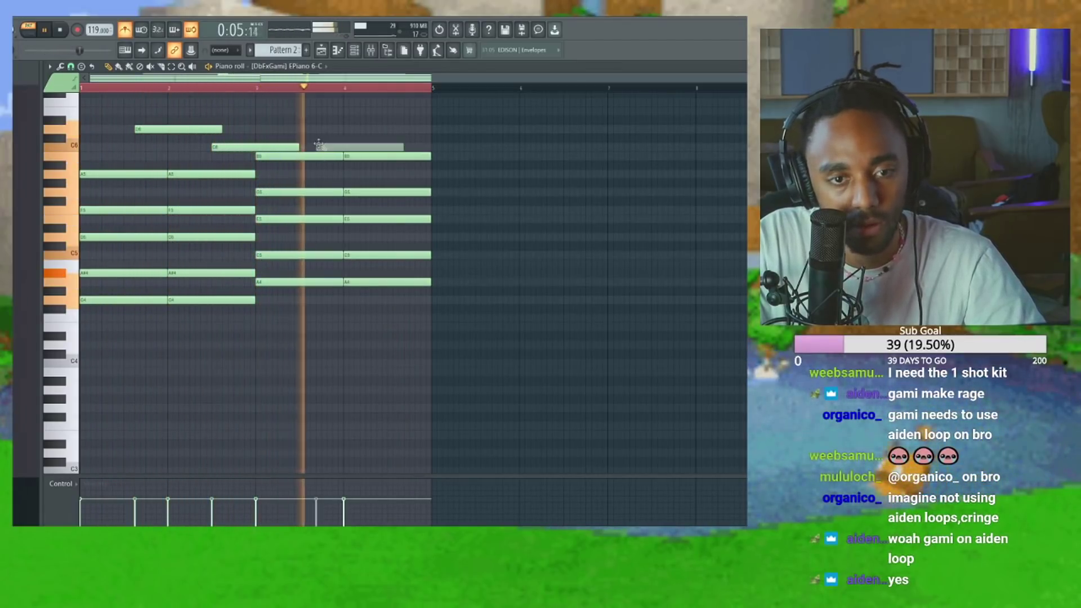
click(393, 147)
drag(393, 150, 388, 148)
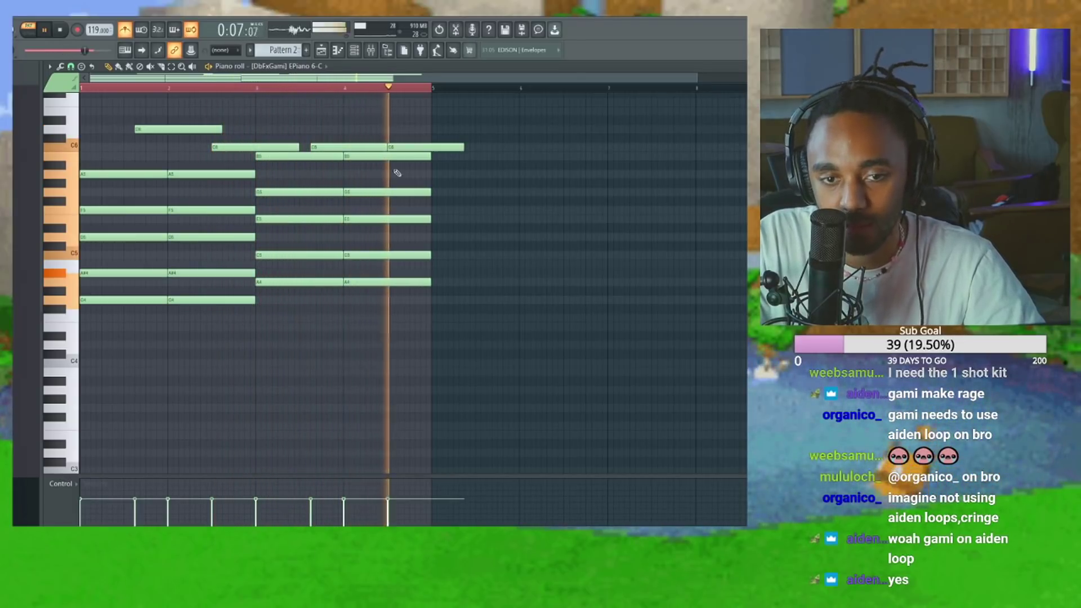
Add a short A5 note trimmed to the end of bar 4 and a high F6 melody note in bar 2
click(432, 175)
drag(439, 174, 430, 174)
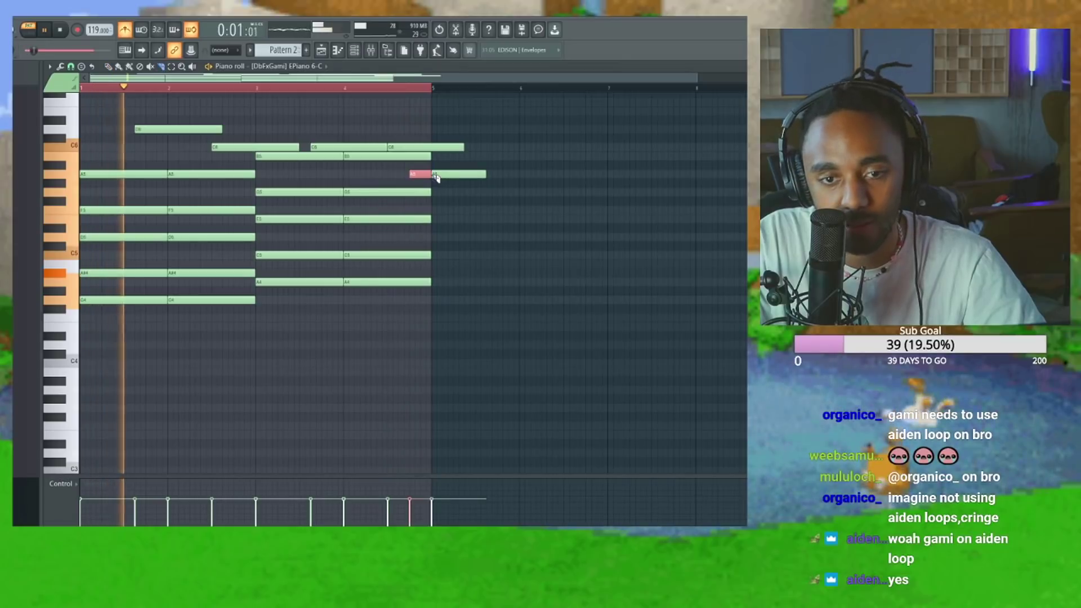
key(b)
click(434, 174)
click(181, 97)
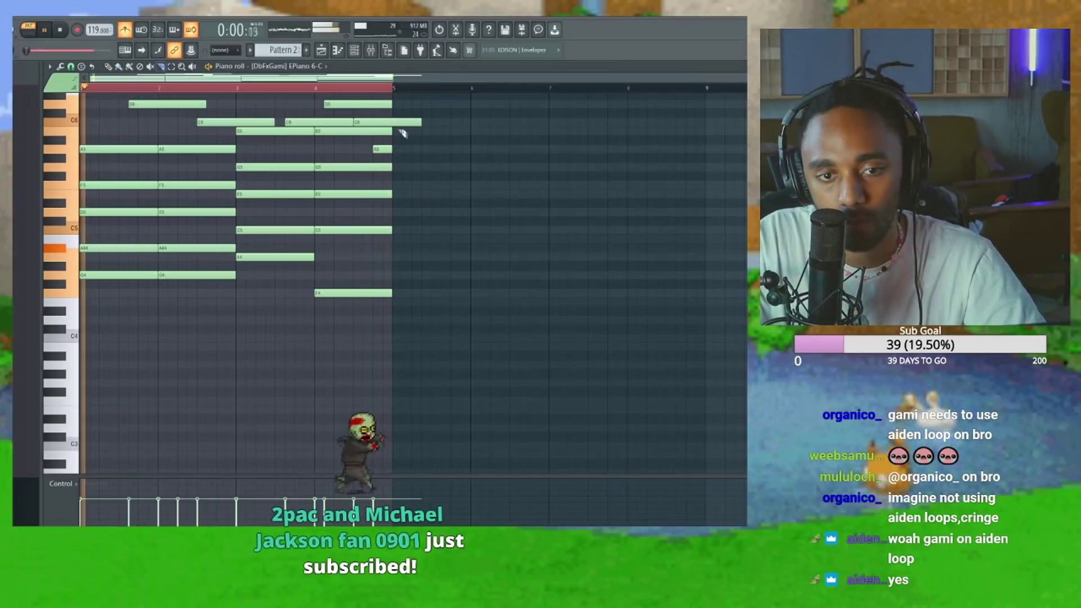
Trim the last C6 note at the end of bar 4 and raise that bar's lowest note to G4
click(396, 123)
right_click(397, 123)
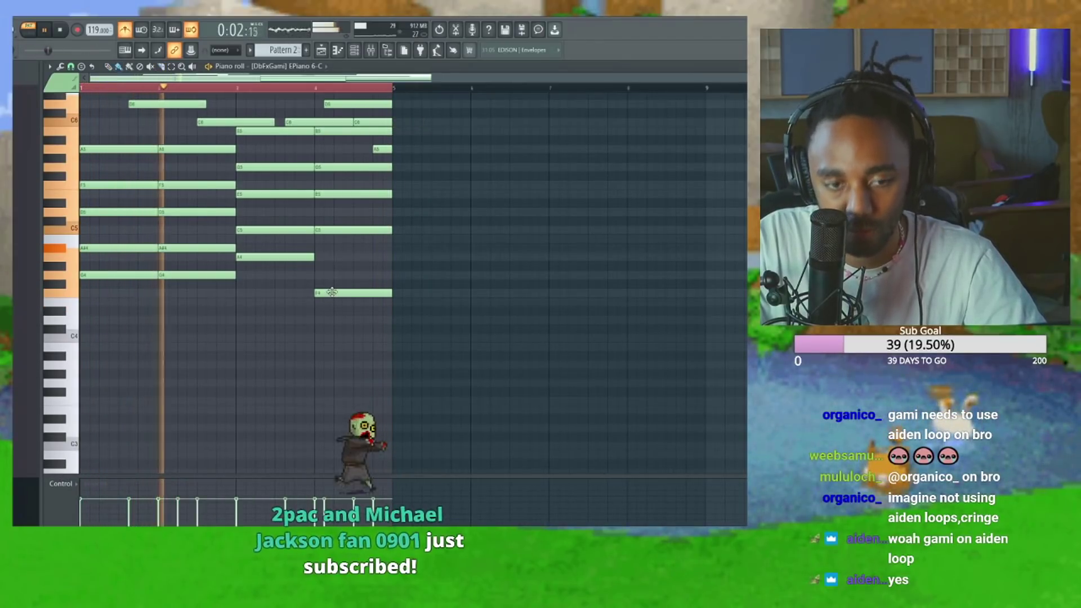
drag(332, 293, 331, 274)
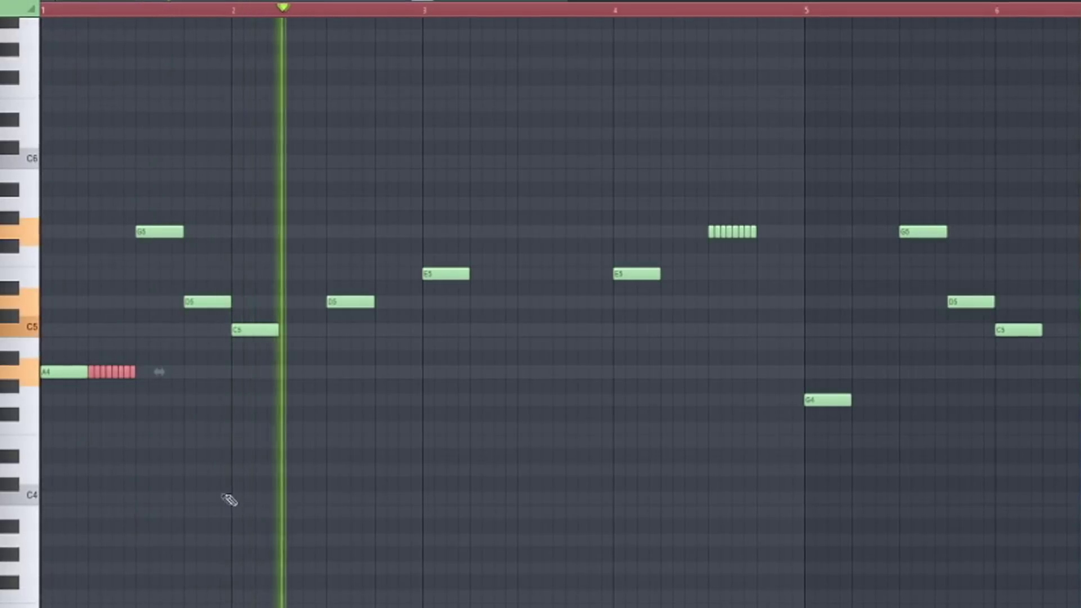
Open the volume envelope of the Koto 1-C sampler and lower its attack
ctrl+click(225, 450)
key(Return)
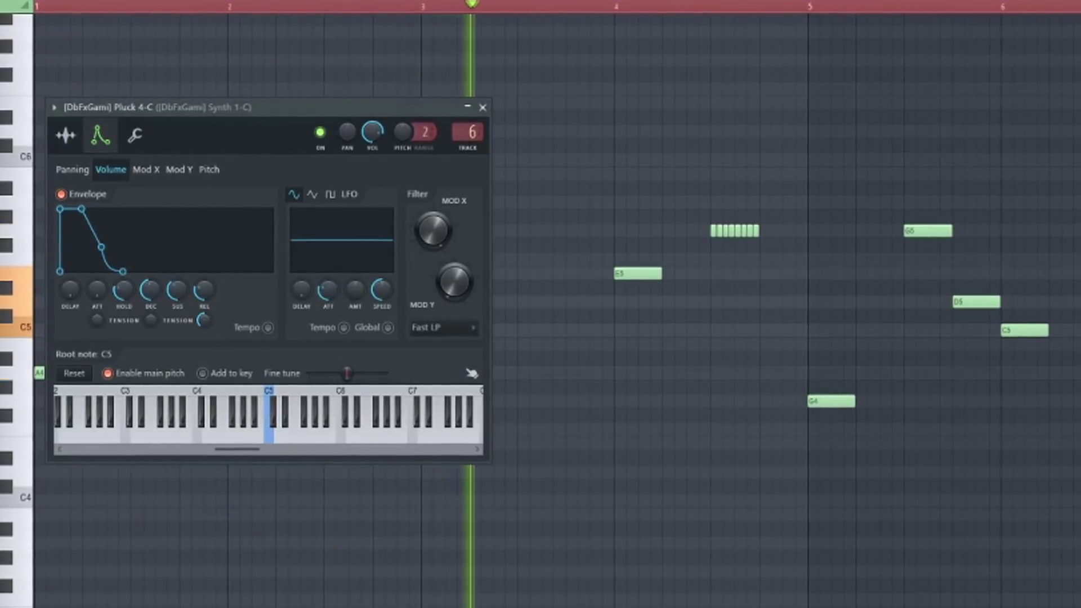
key(F6)
click(272, 346)
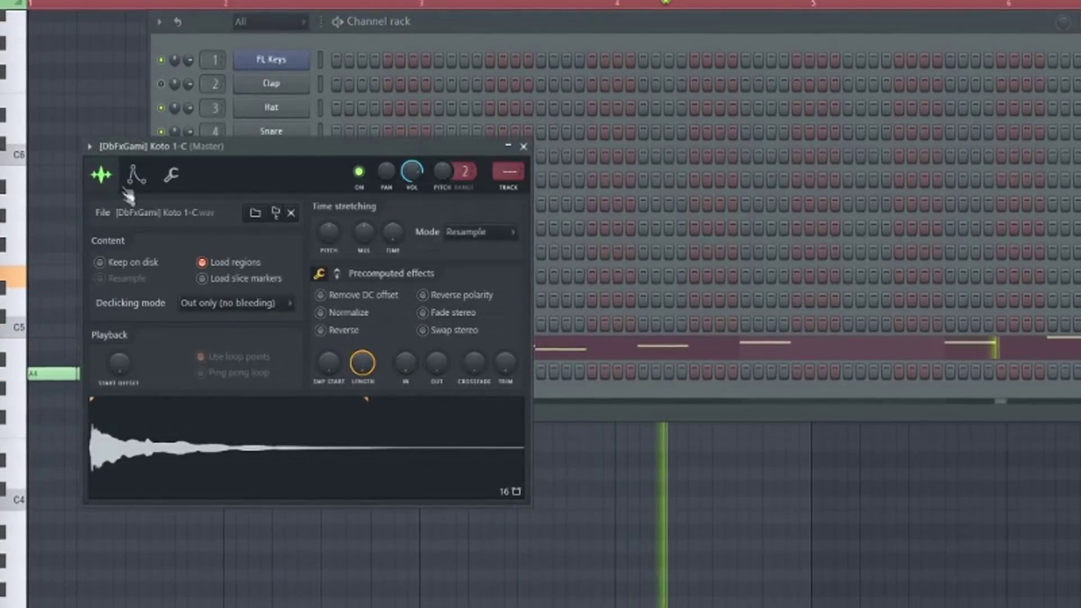
click(138, 174)
drag(130, 340, 130, 369)
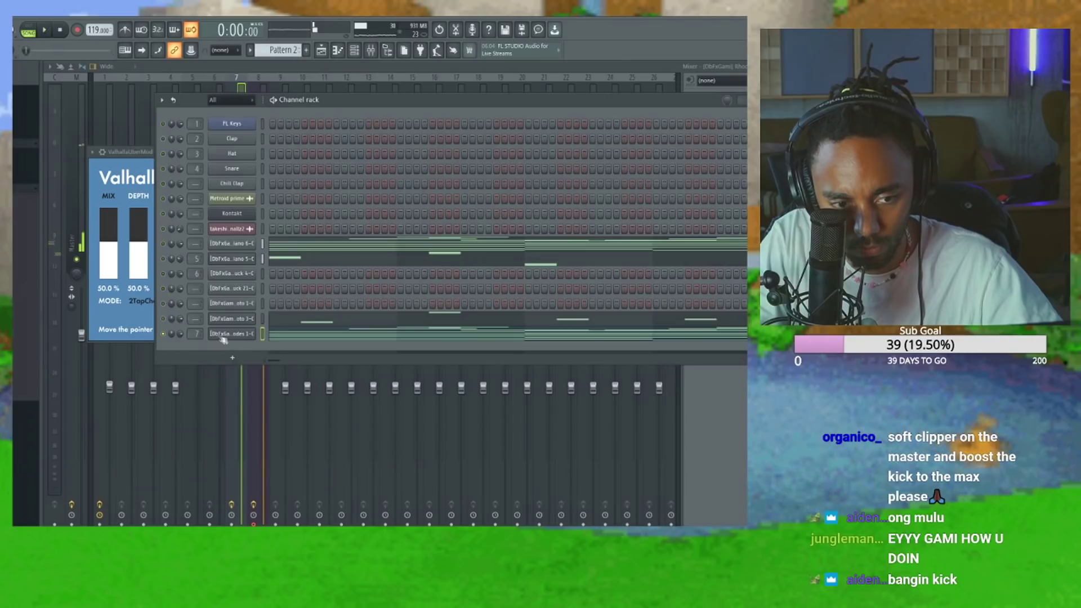
Transpose all notes of the Rhodes 1-C channel down one octave
click(302, 339)
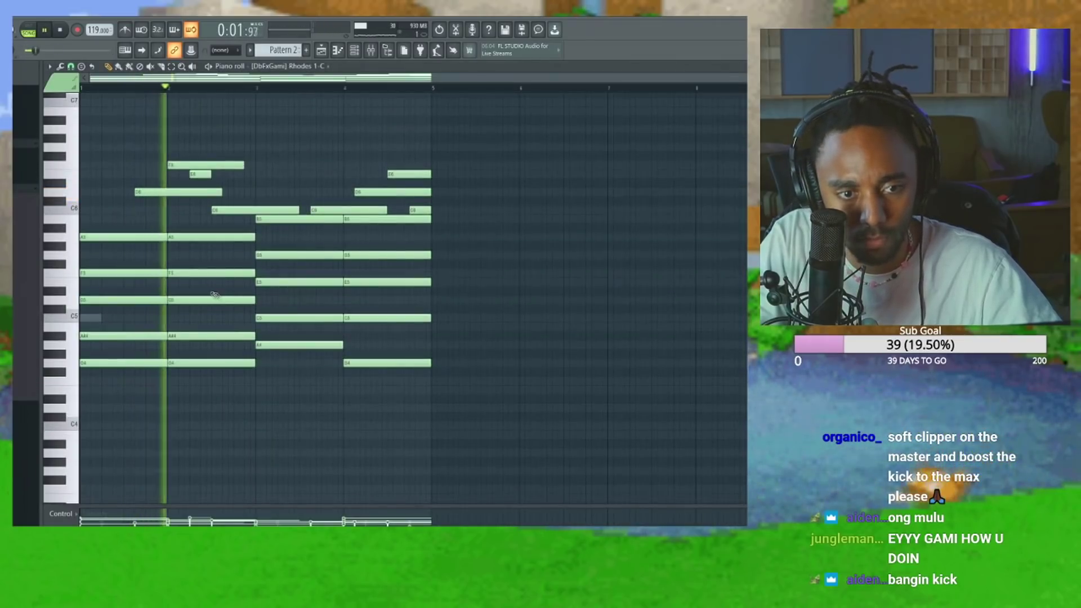
key(ctrl+a)
key(ctrl+Down)
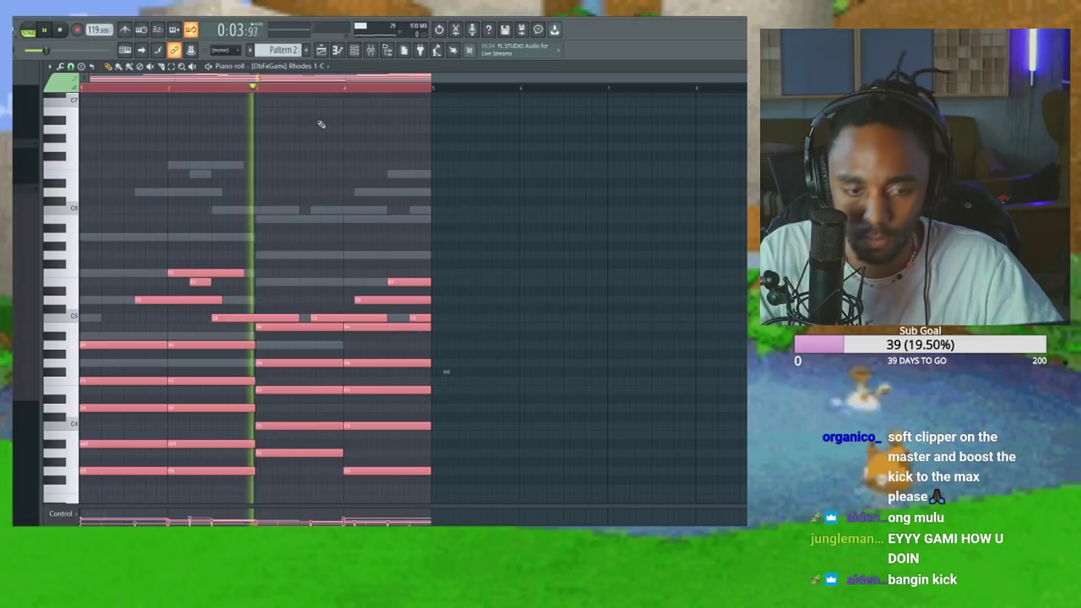
Change the time-stretching mode of the Rhodes 1-C sampler
key(F6)
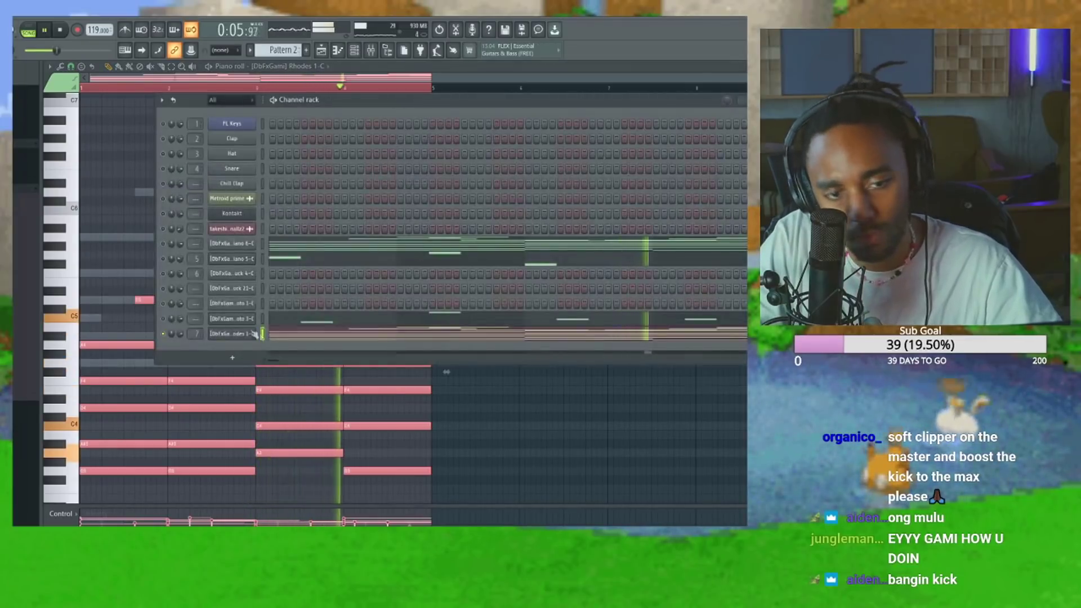
click(232, 333)
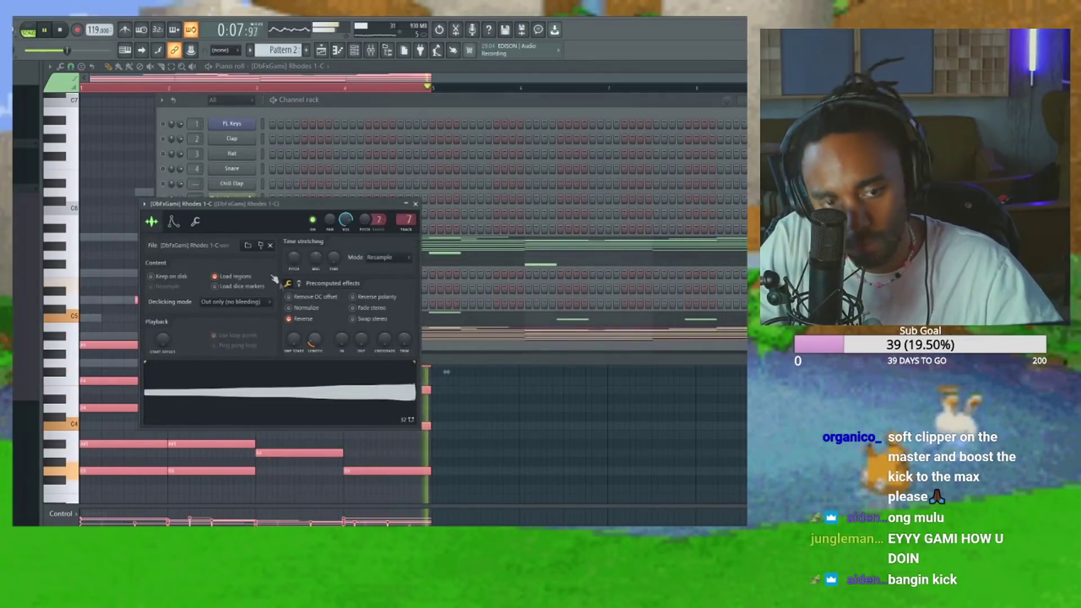
click(388, 258)
click(379, 287)
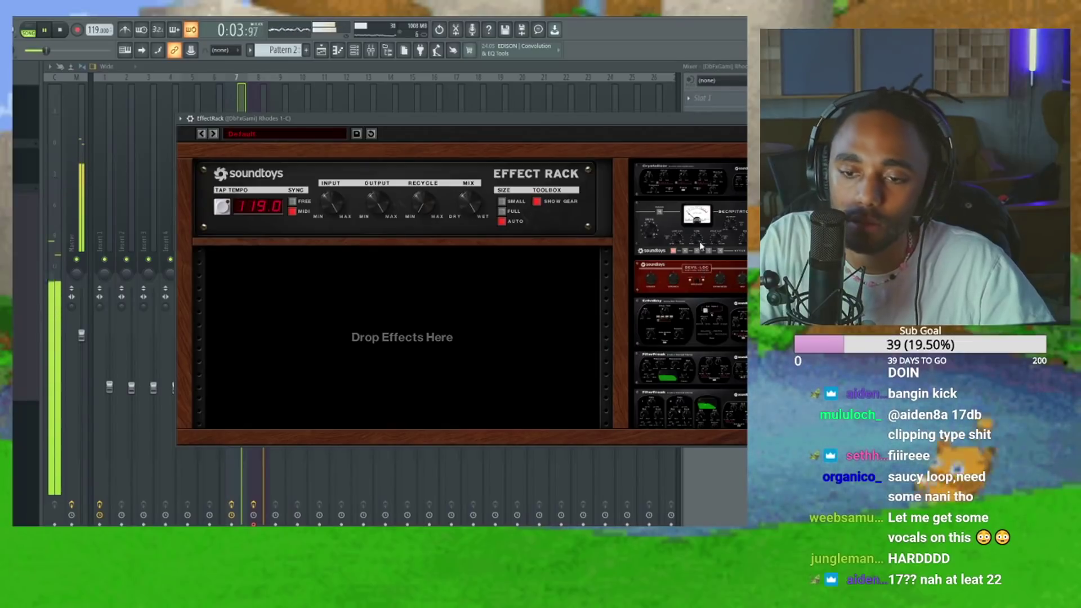
Place an effect from the toolbox into the empty Soundtoys Effect Rack on the Rhodes 1-C track
drag(551, 117, 403, 76)
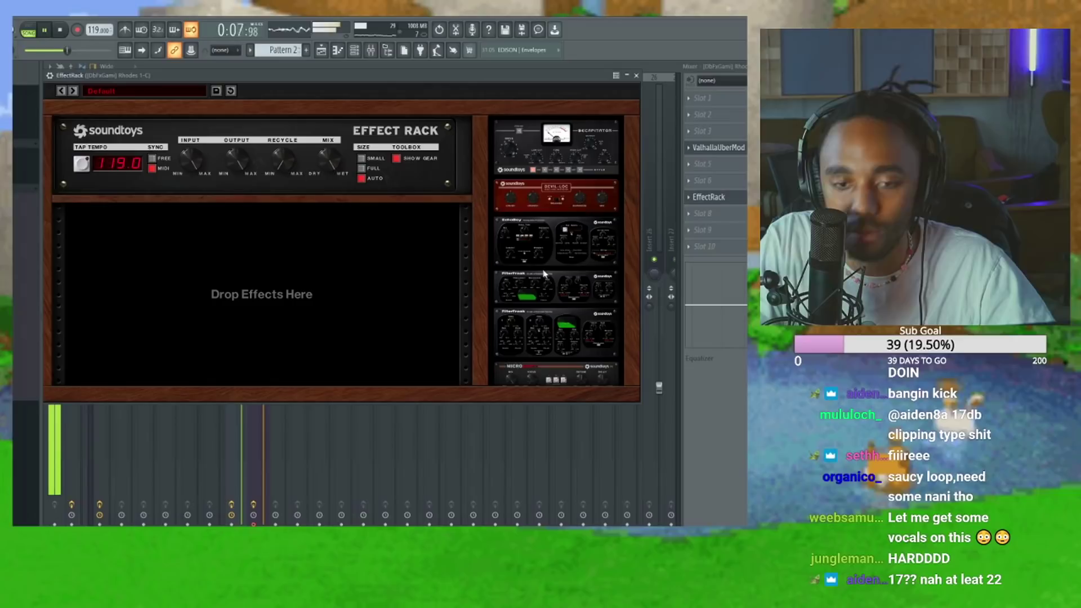
scroll(544, 272, down, 3)
drag(564, 257, 293, 287)
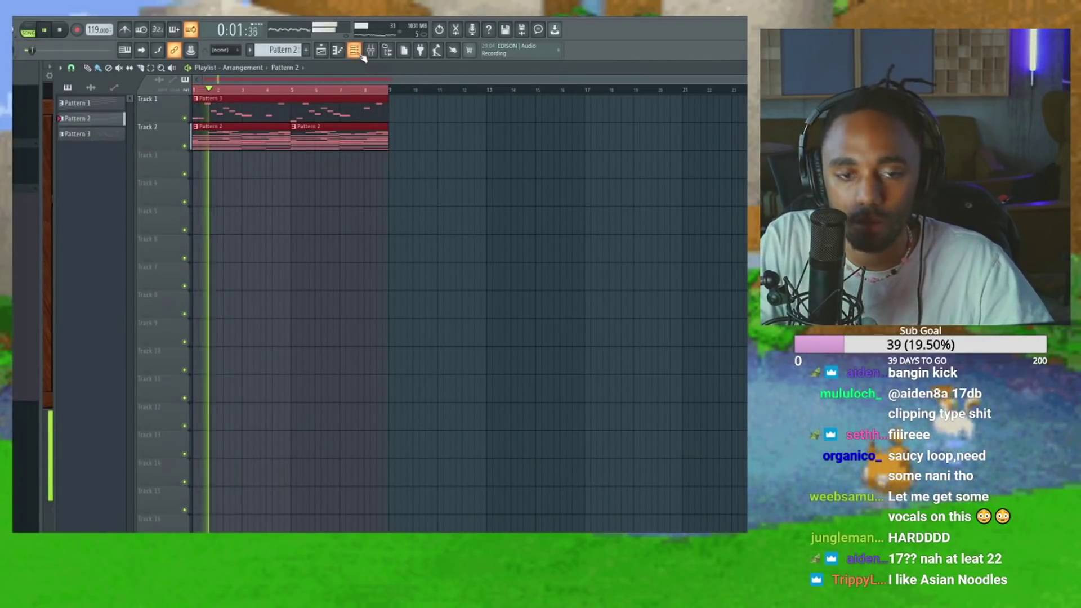
Examine the arpeggiator, echo and cut-group settings of the Bass Stab 3-C sampler, and close its window
key(F6)
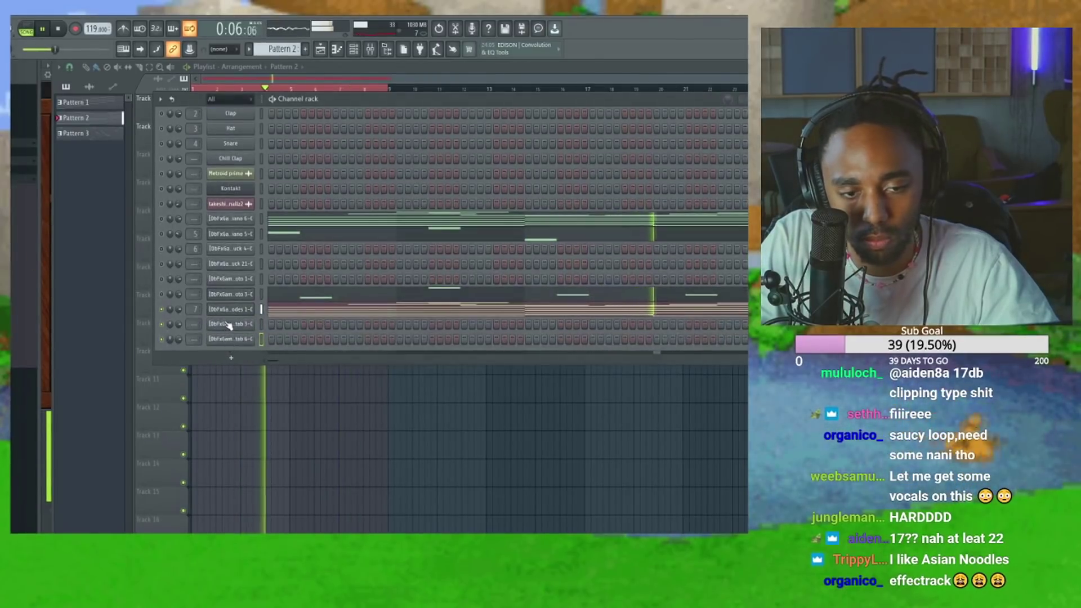
click(229, 338)
click(107, 129)
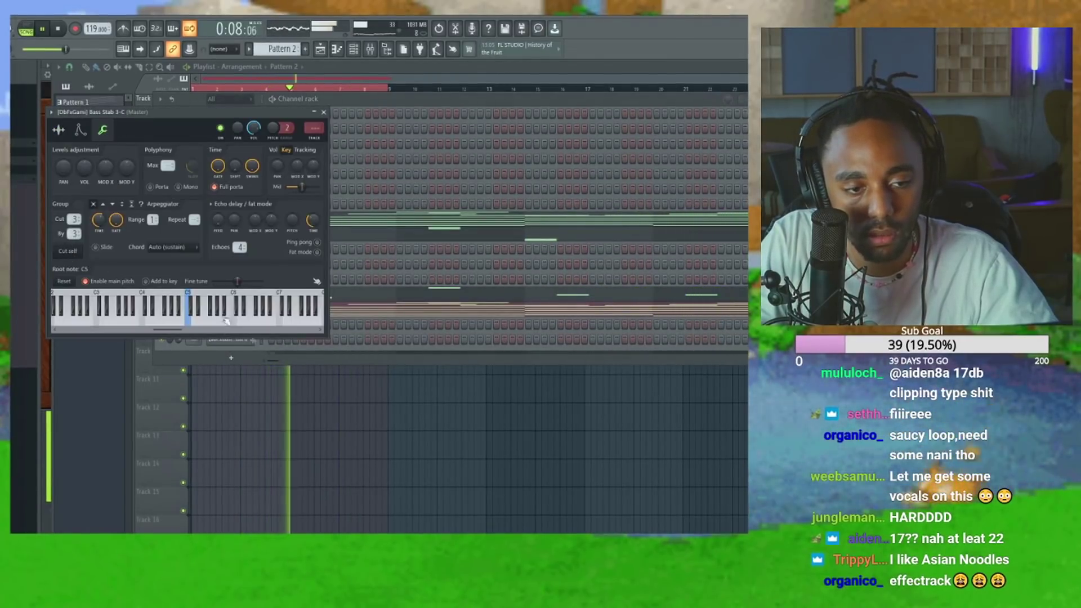
key(Escape)
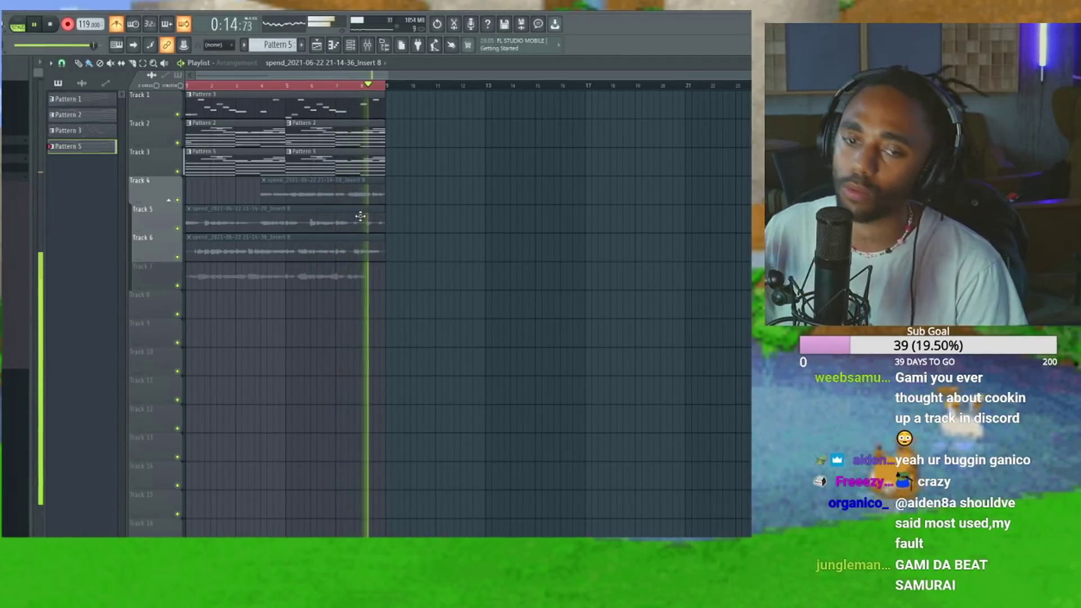
Transpose all Bass Stab 6-C notes in Pattern 5 down one octave and a further five semitones
key(space)
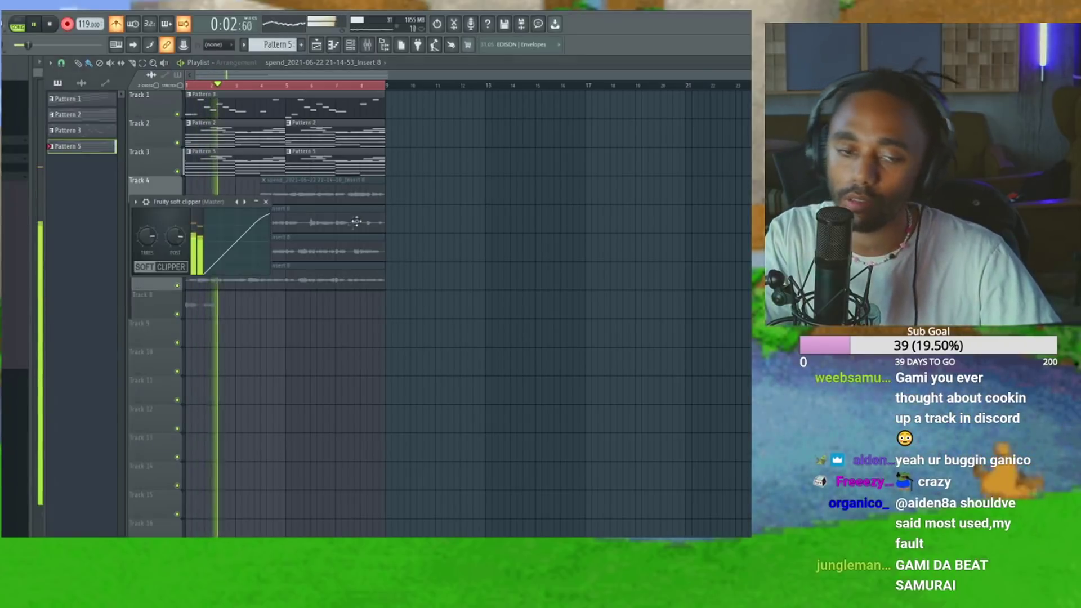
click(350, 45)
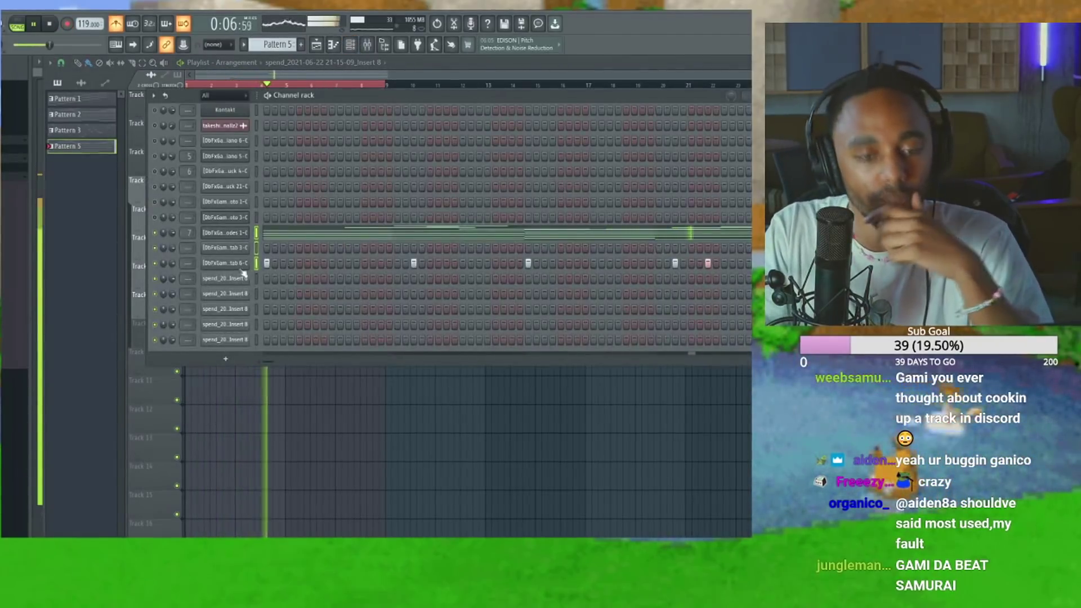
click(261, 266)
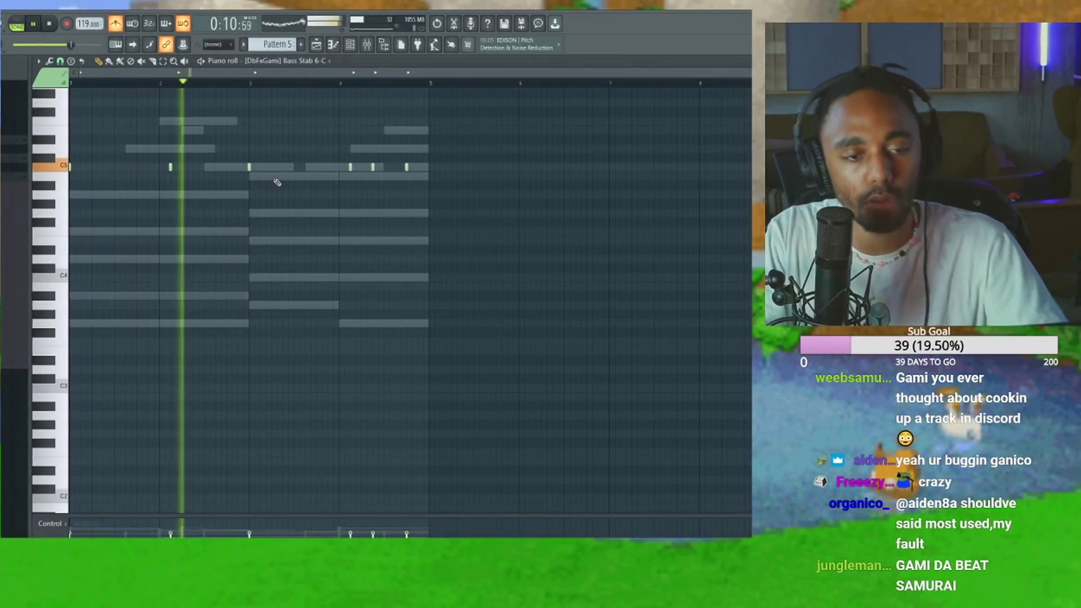
key(ctrl+a)
scroll(189, 197, up, 2)
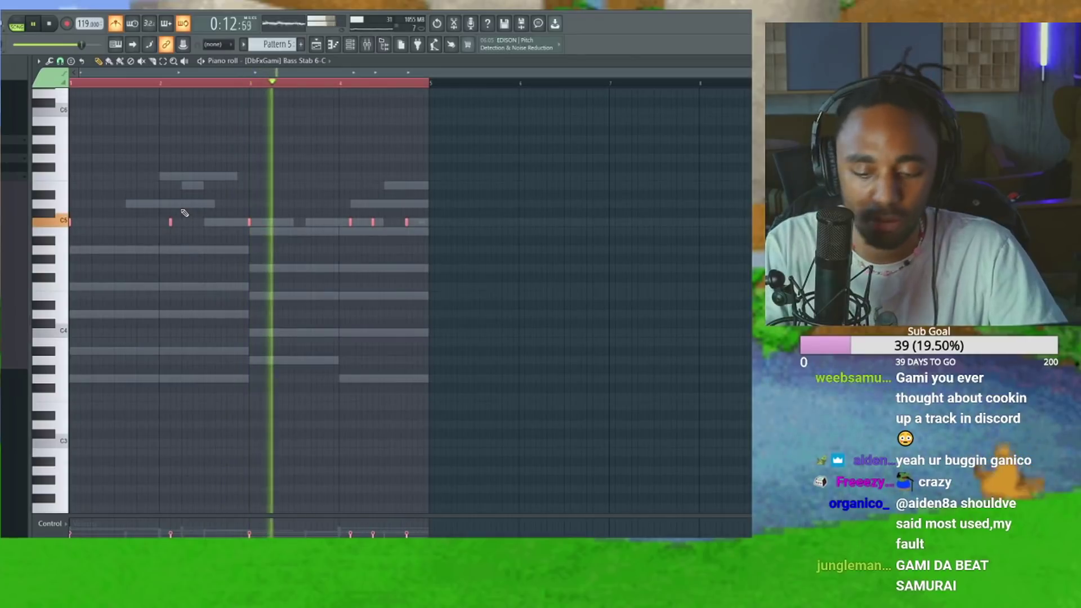
key(ctrl+Down)
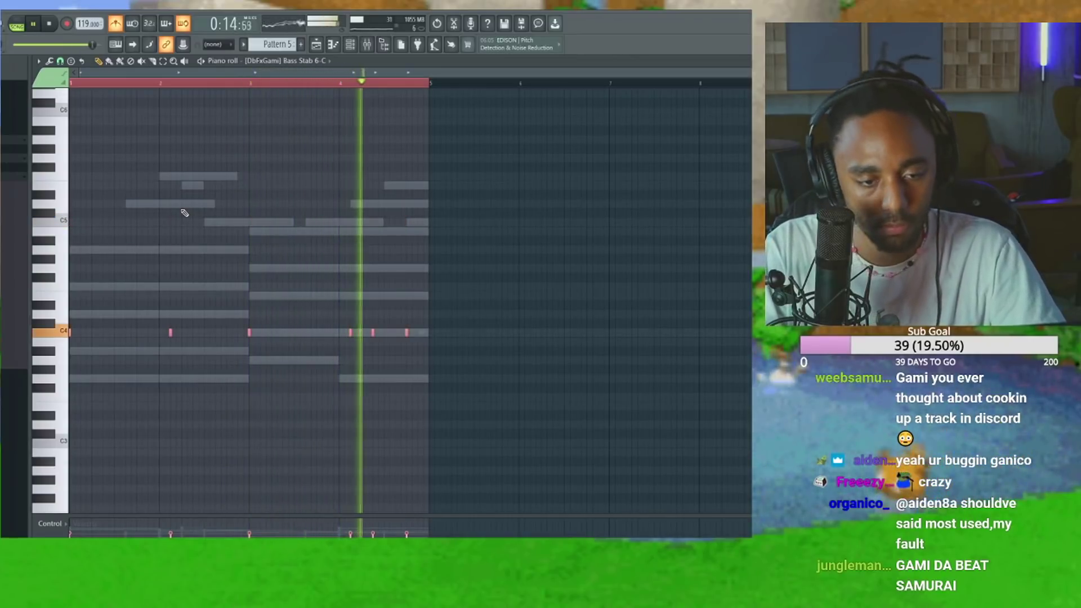
key(shift+Down)
key(shift+Down)
key(shift+Down)
key(shift+Down)
key(shift+Down)
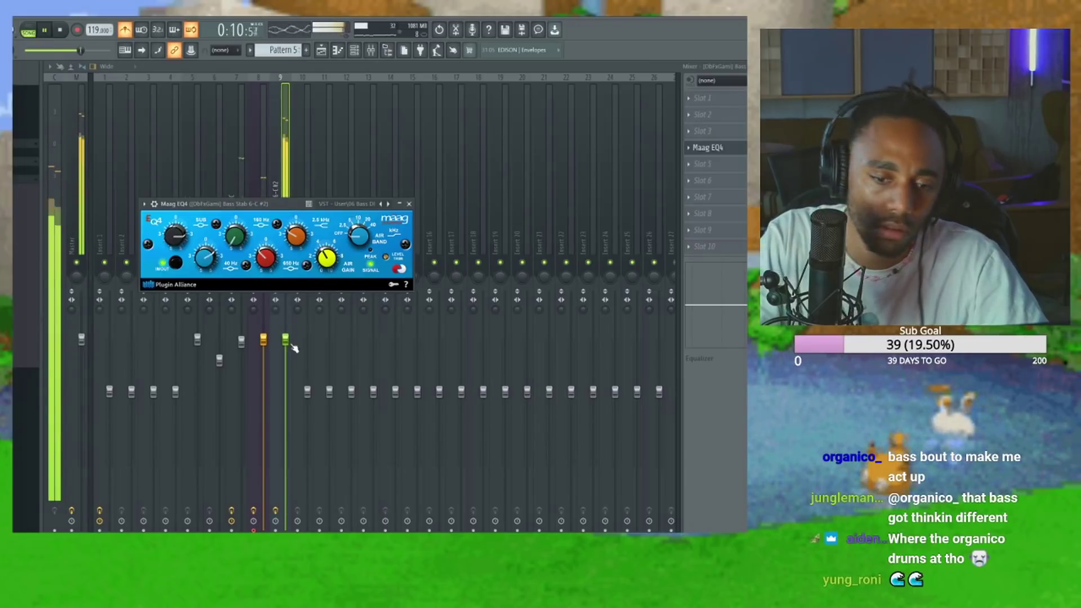
Lower the Bass Stab 6-C mixer track's volume and add an effect in its slot 5
drag(286, 340, 286, 358)
click(688, 164)
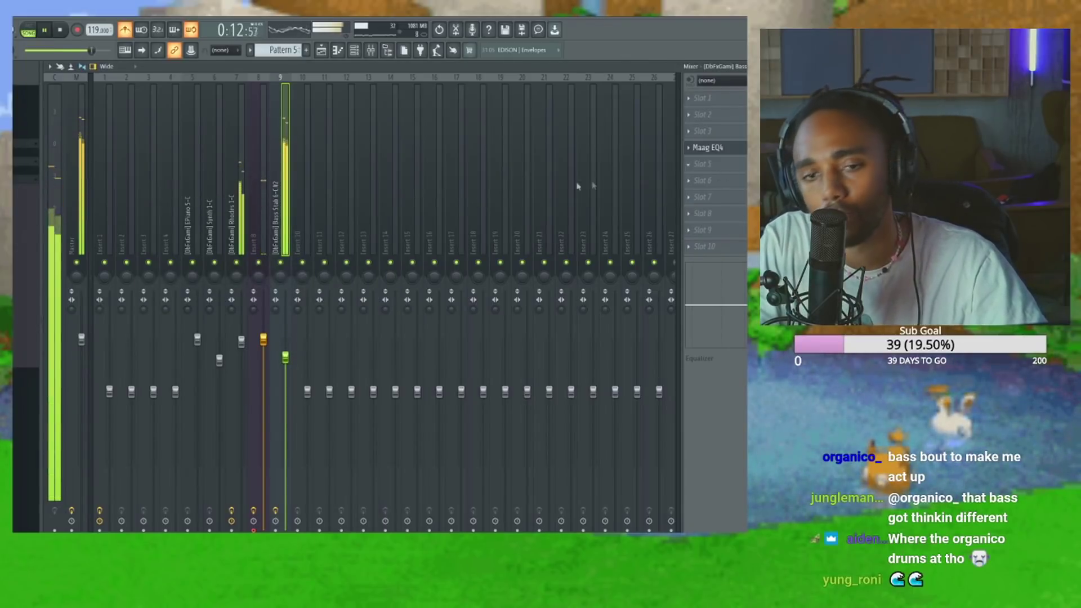
click(565, 177)
drag(233, 198, 215, 221)
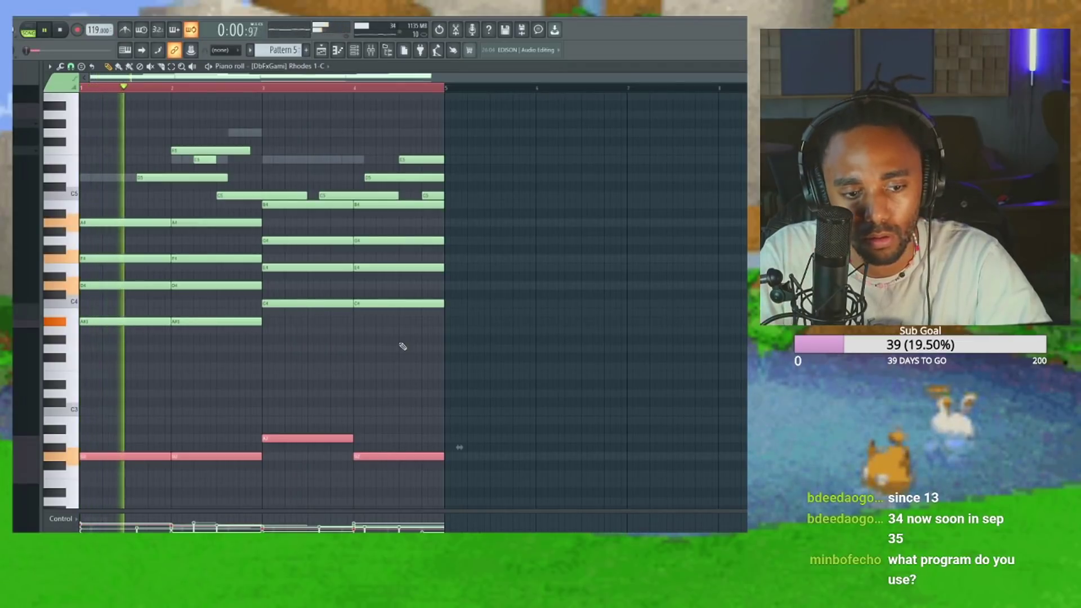
Raise the selected lowest Rhodes 1-C notes by one octave and restart playback
key(space)
key(space)
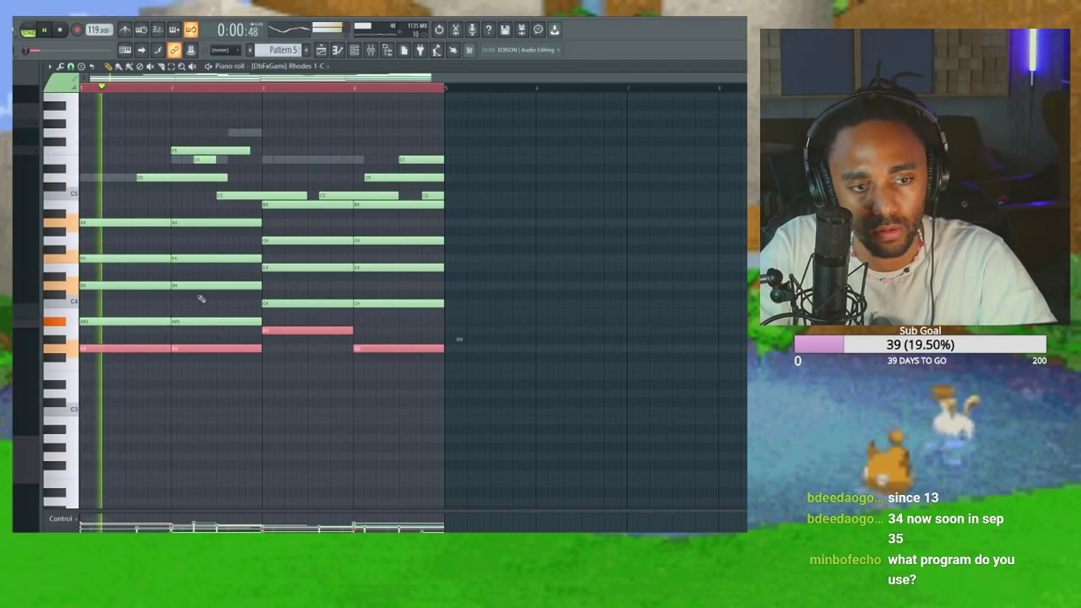
Place four Pattern 4 clips in a row on Track 3, directly below the Pattern 2 clips, covering bars 33 to 49
drag(224, 335, 149, 315)
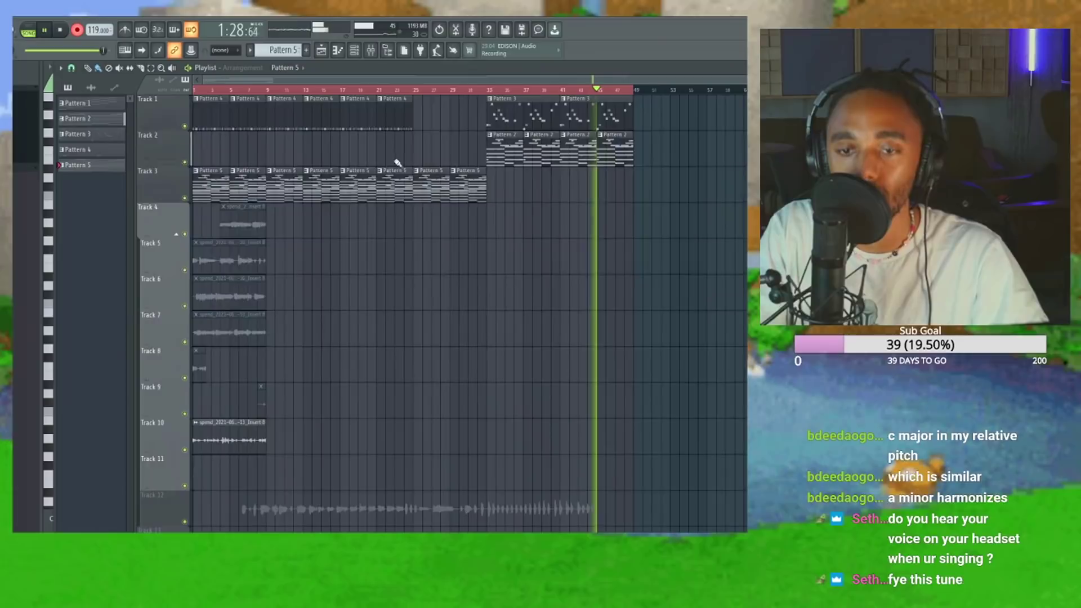
drag(430, 116, 575, 193)
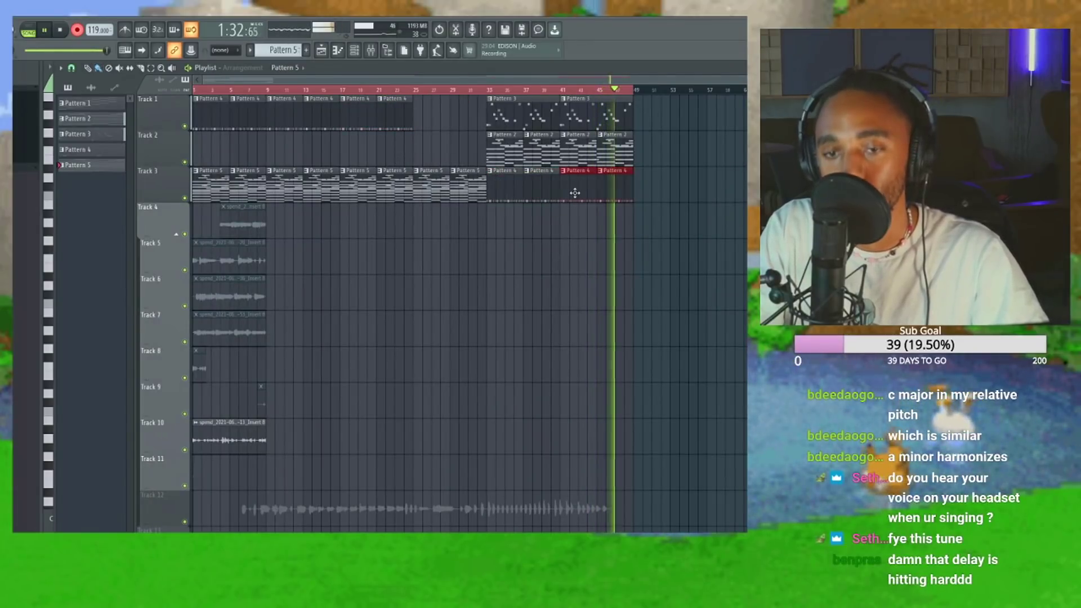
click(583, 223)
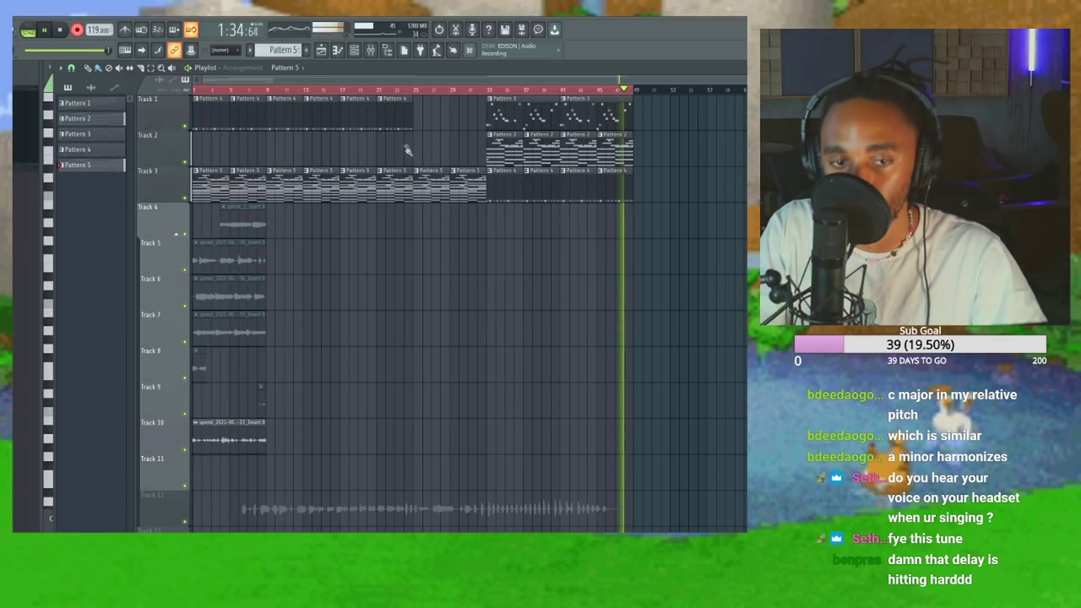
Delete the last Pattern 4 clip on Track 1 and place another Pattern 4 clip on that track near bar 26
right_click(403, 127)
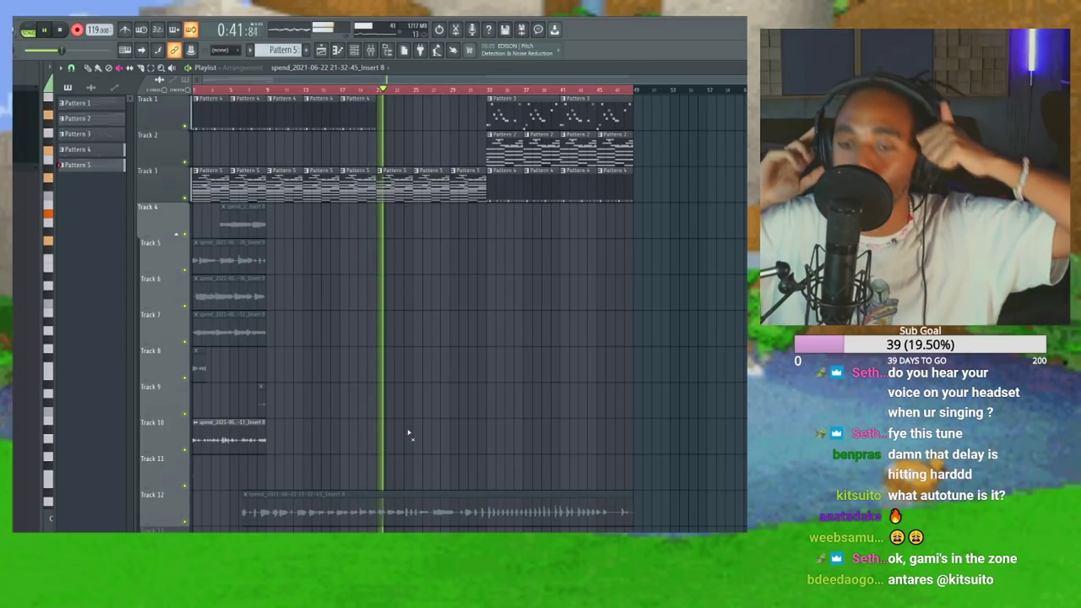
key(b)
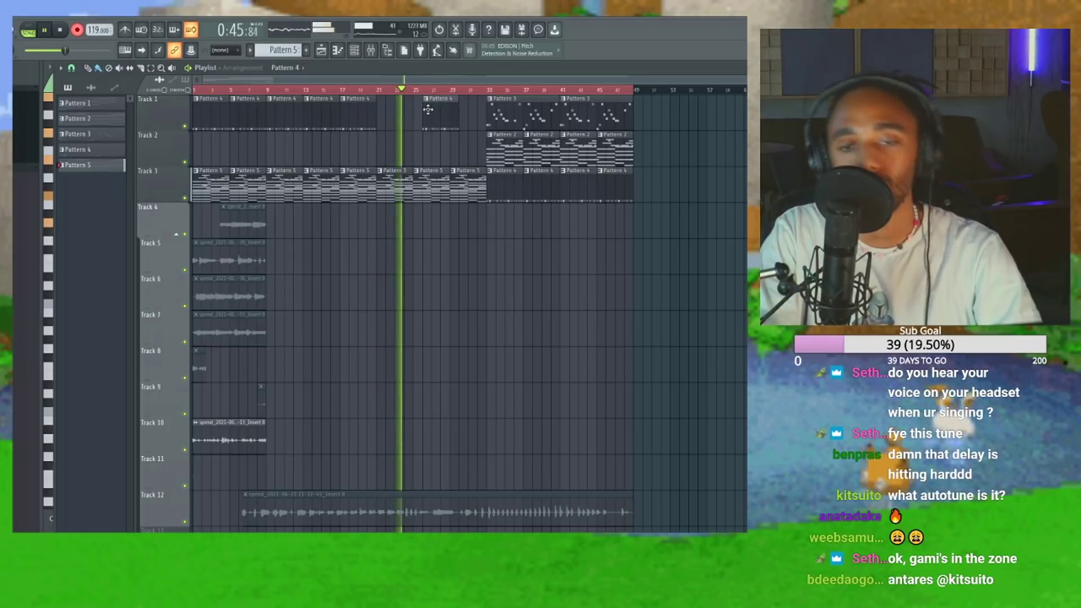
scroll(431, 163, down, 4)
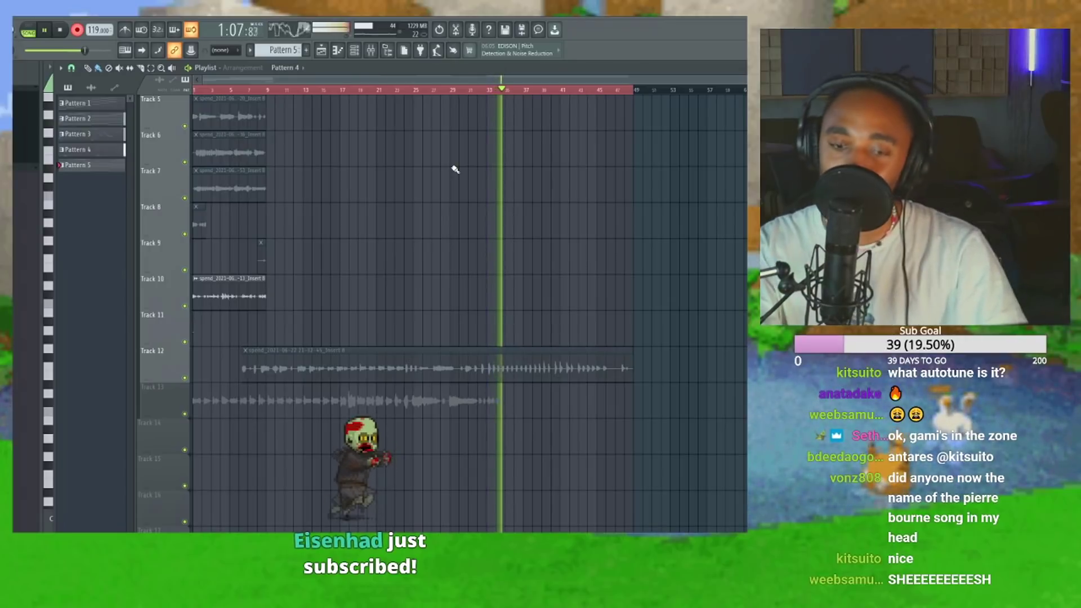
Unmute the newly recorded vocal clip on Track 13 and open its channel settings at the mixer track routing
scroll(459, 185, up, 4)
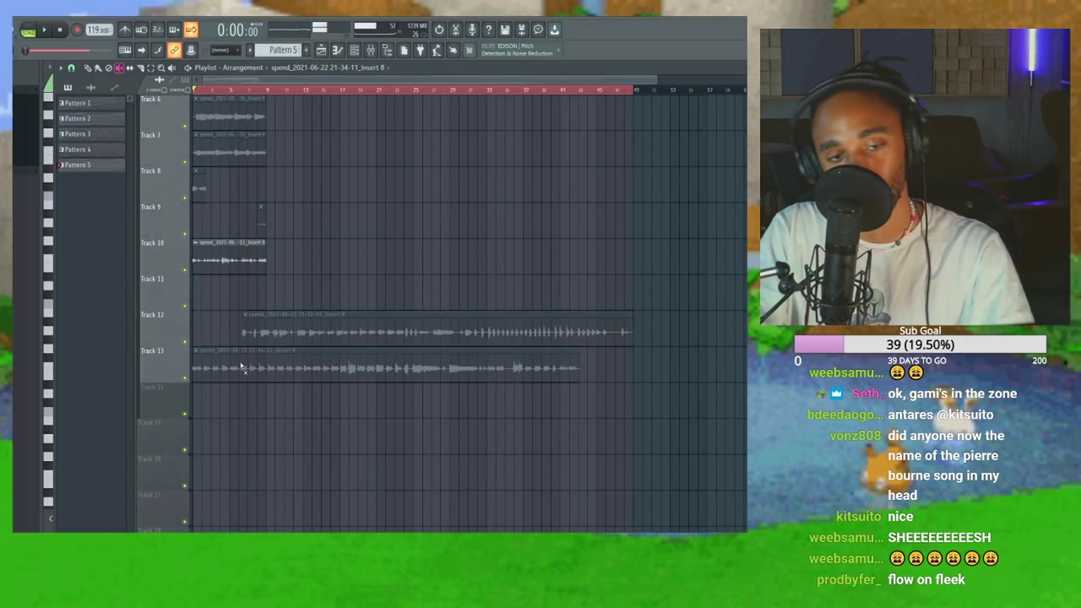
click(245, 368)
key(b)
double_click(275, 364)
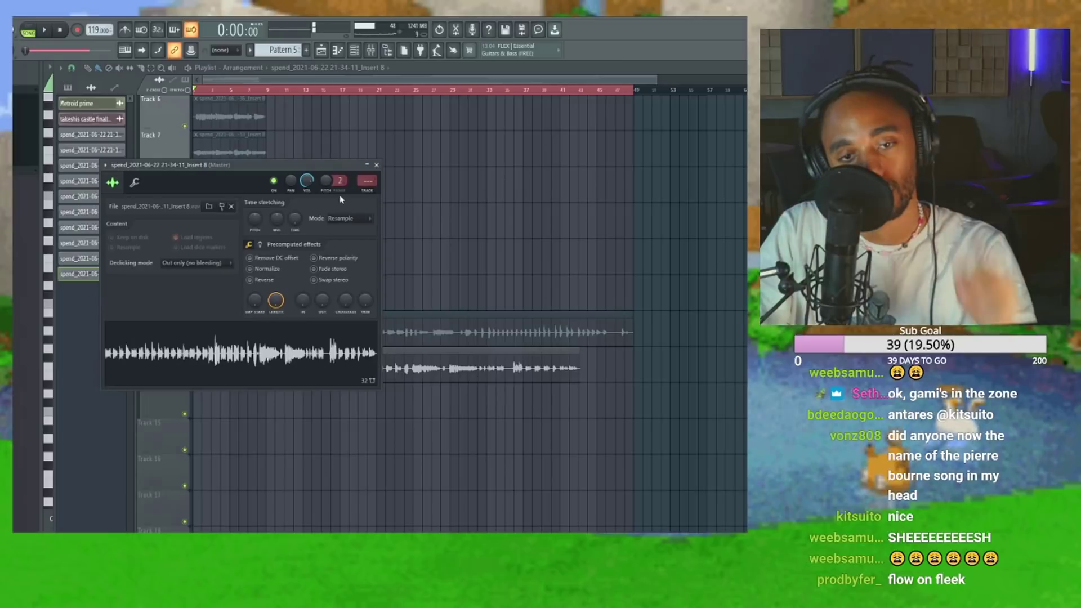
click(365, 193)
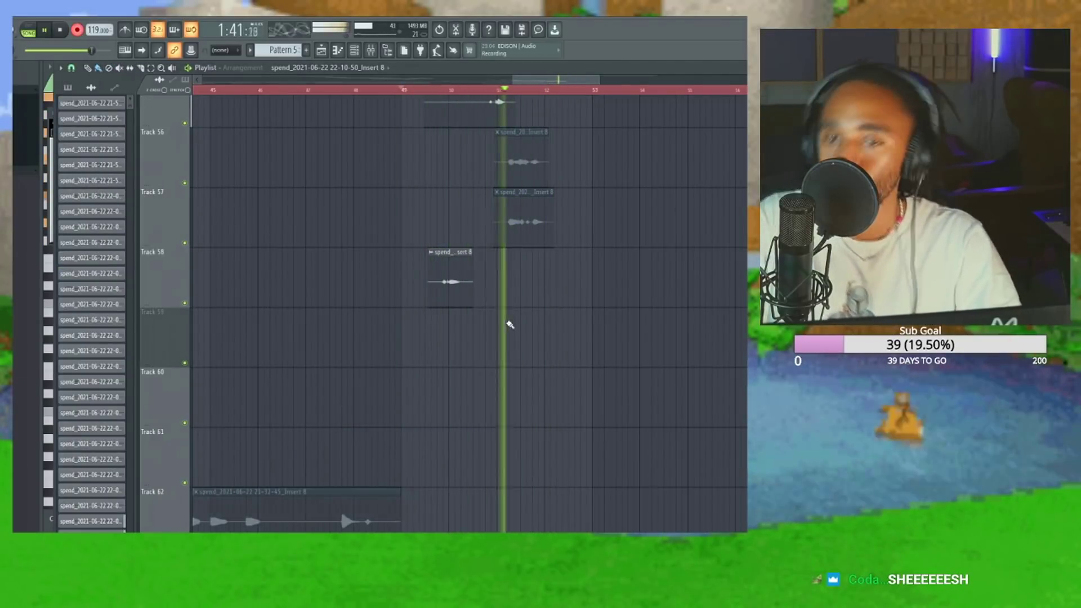
Restart from about bar 50 and record another short vocal take on Track 59
click(462, 91)
key(space)
key(space)
drag(546, 272, 402, 301)
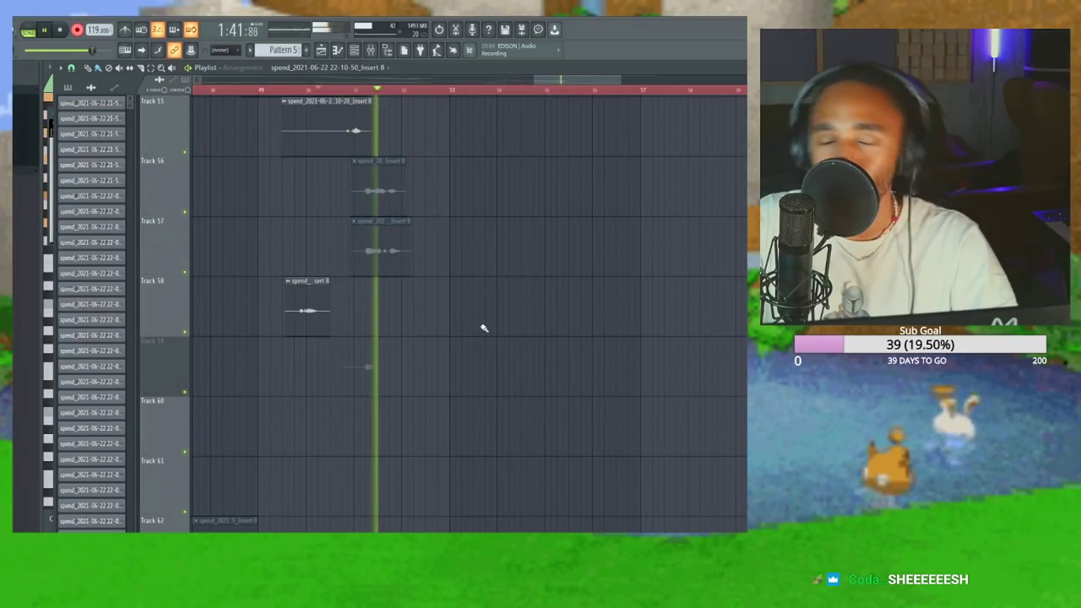
key(space)
key(space)
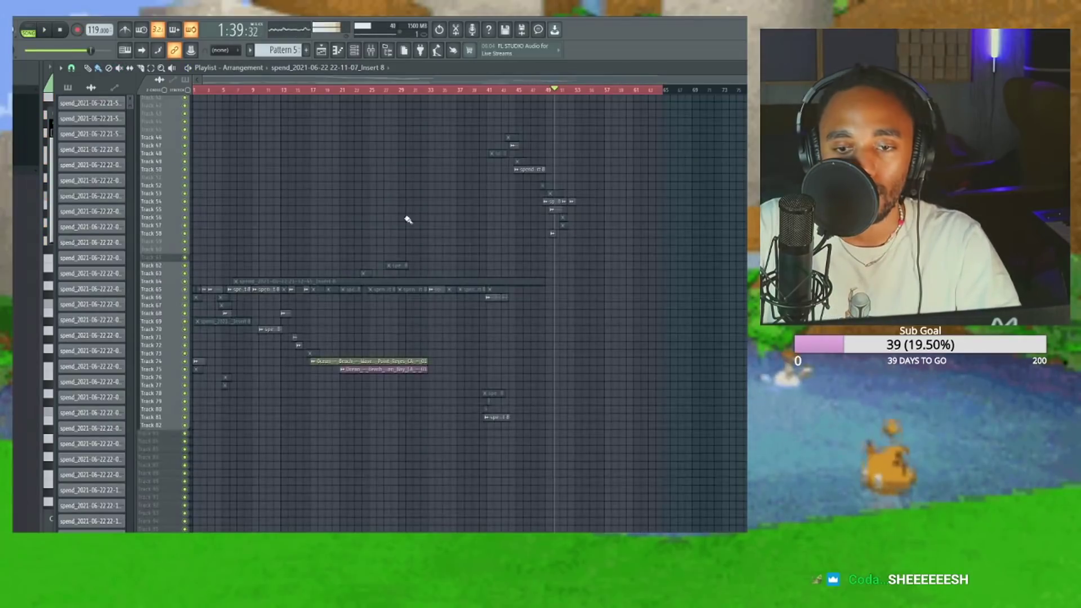
Play the song from the start and review the recorded vocal and ocean-wave clips across the lower playlist tracks
scroll(533, 268, down, 5)
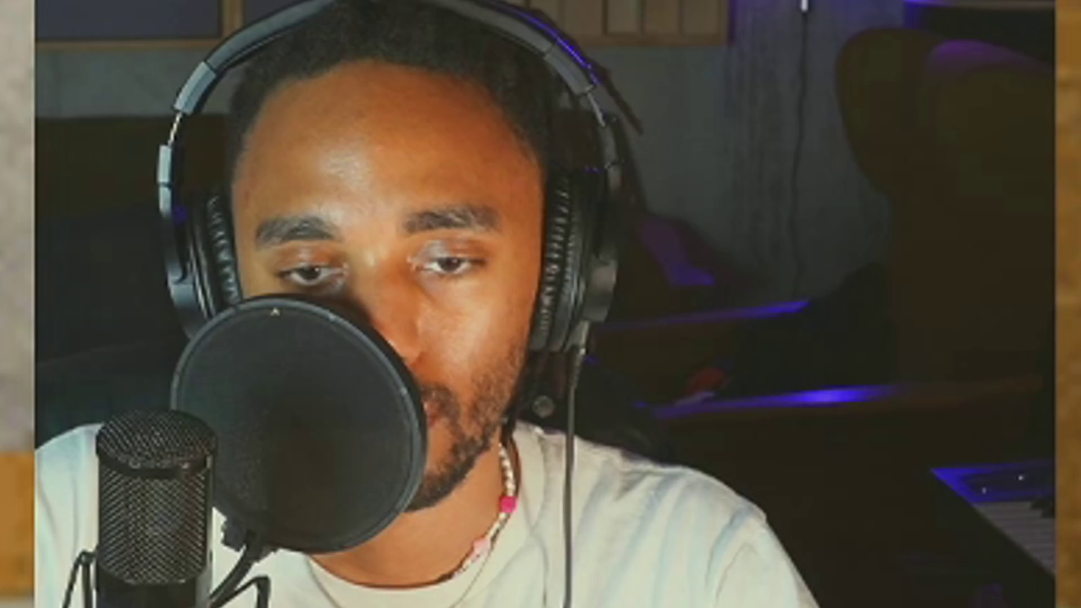
key(space)
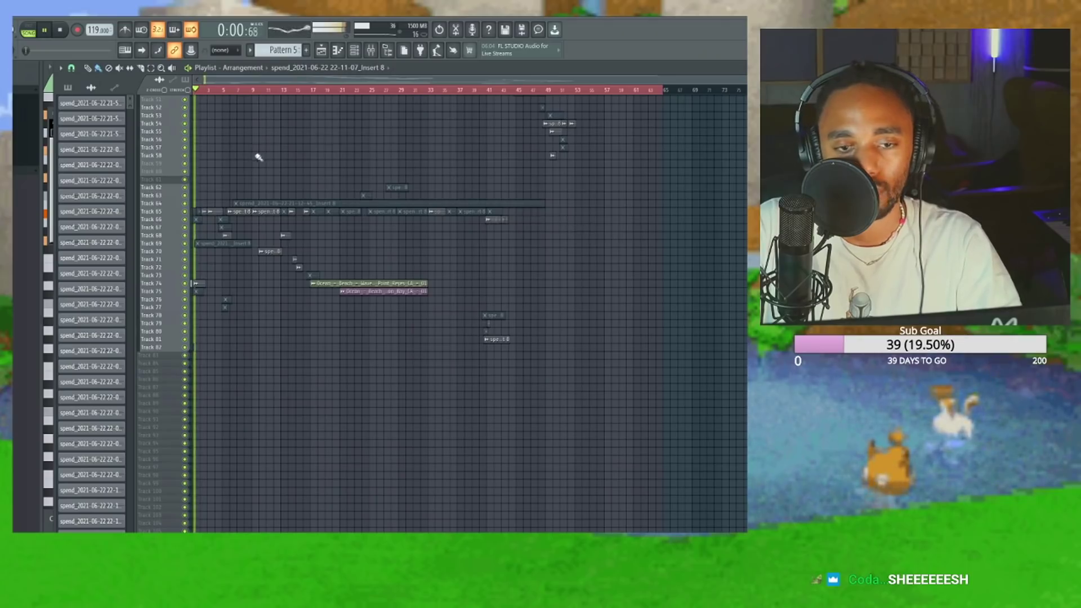
drag(42, 183, 0, 182)
scroll(172, 312, up, 8)
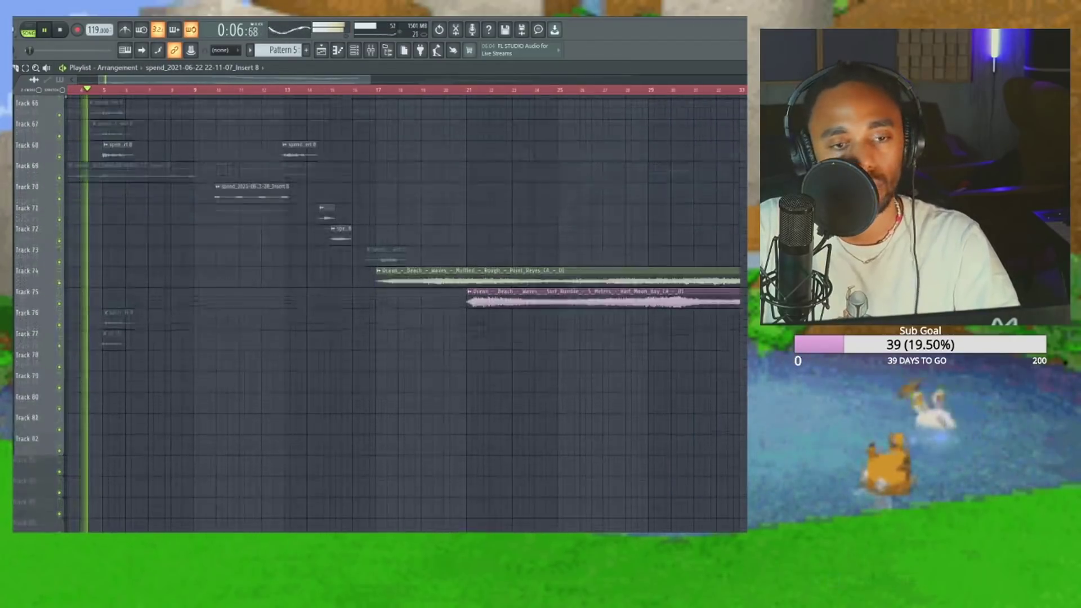
scroll(143, 285, down, 4)
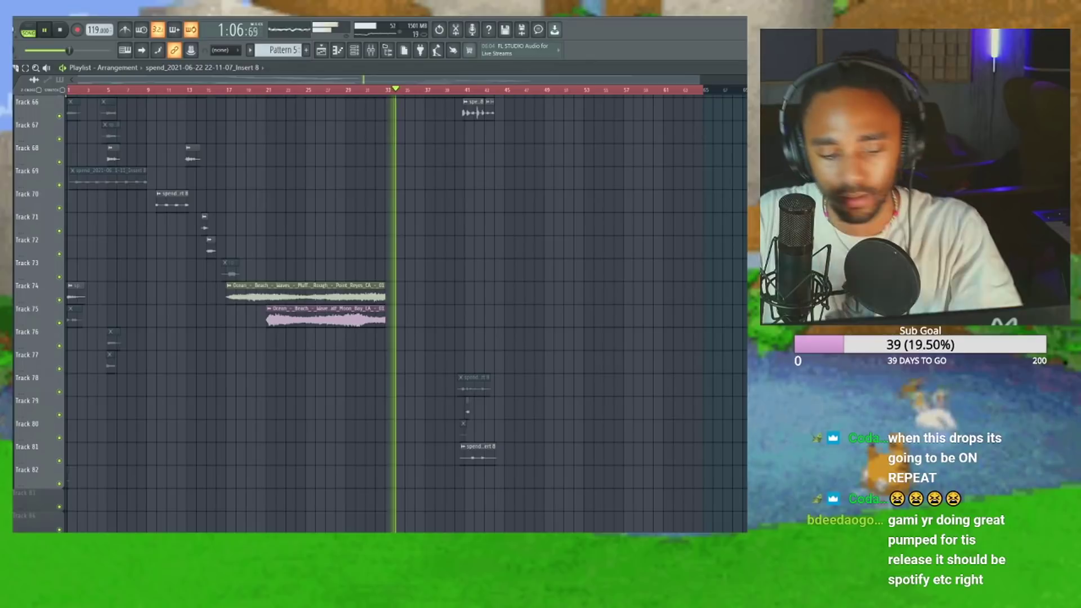
scroll(429, 229, up, 4)
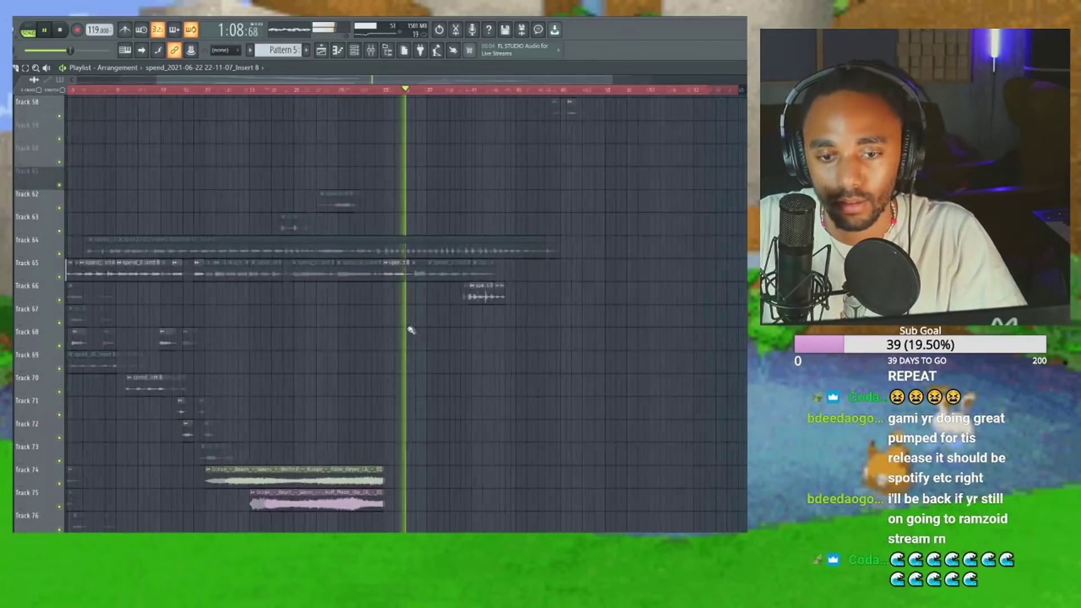
scroll(392, 313, up, 2)
scroll(400, 311, down, 3)
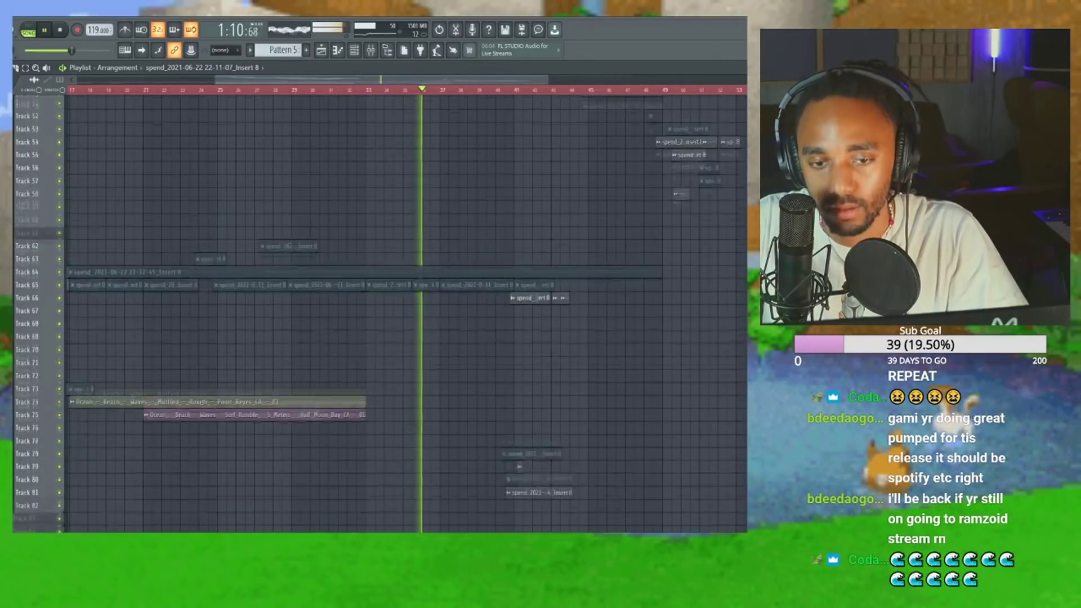
scroll(403, 310, up, 2)
scroll(462, 315, down, 4)
scroll(469, 295, up, 4)
scroll(431, 302, down, 3)
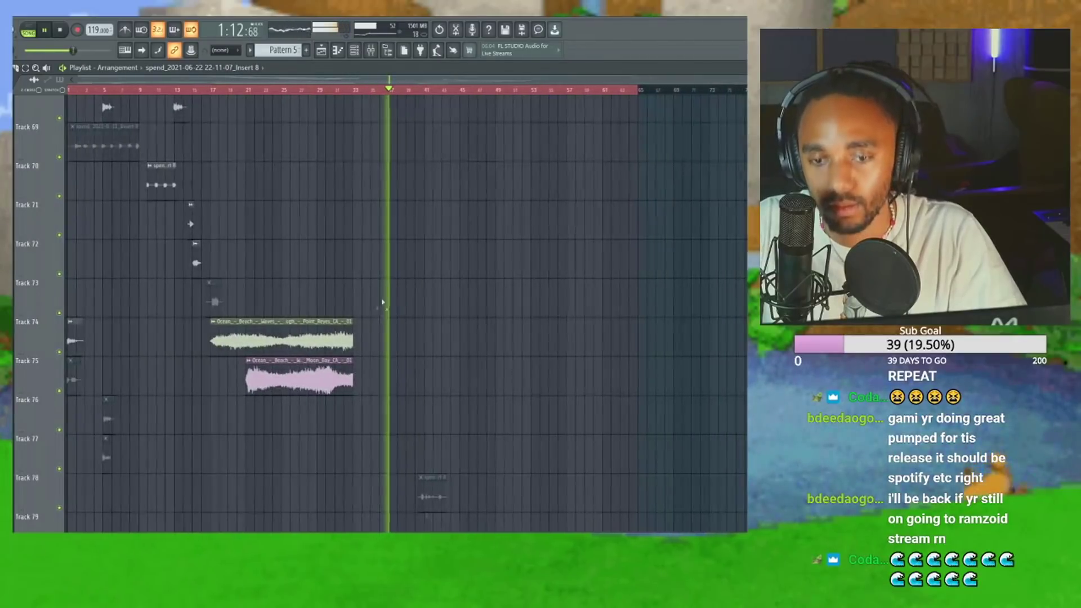
scroll(394, 287, down, 4)
scroll(385, 282, up, 3)
scroll(386, 316, down, 1)
scroll(394, 304, up, 2)
scroll(387, 330, down, 1)
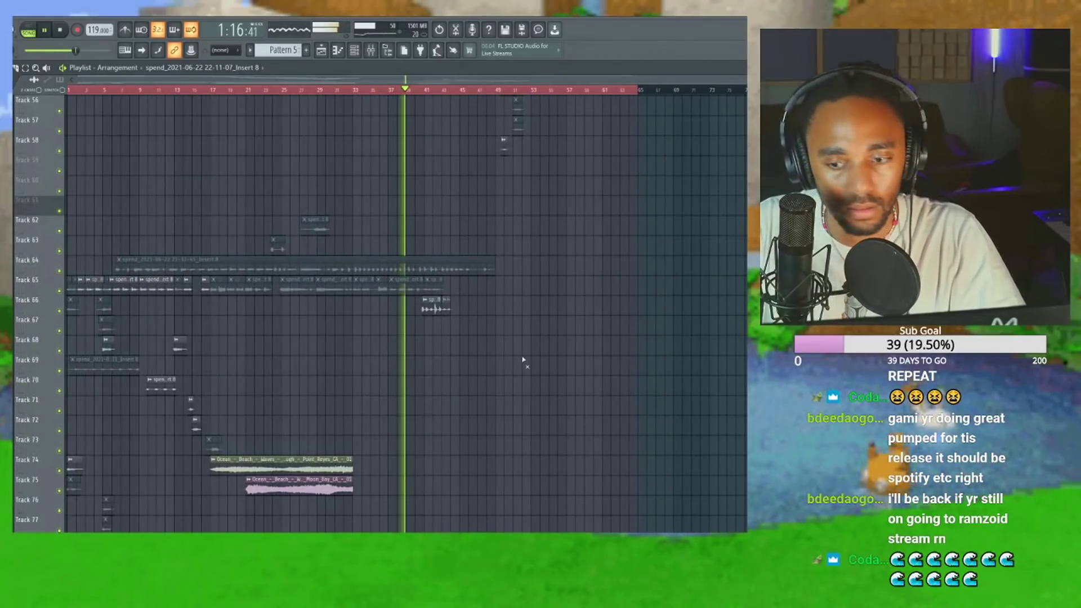
scroll(507, 338, down, 5)
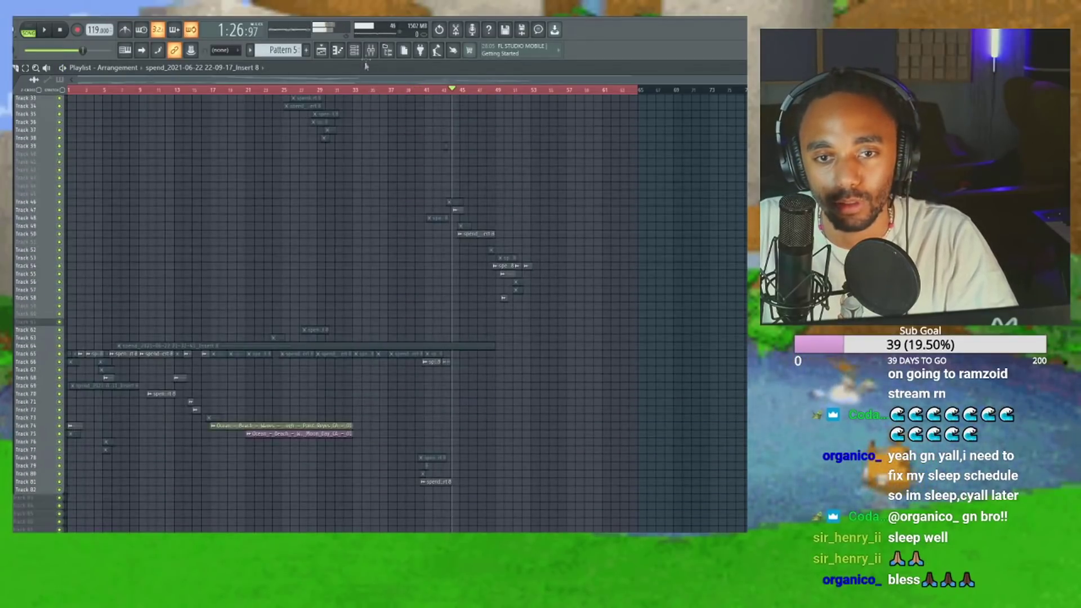
Inspect the effects loaded on the Insert 8 vocal mixer track, and close the mixer
click(371, 50)
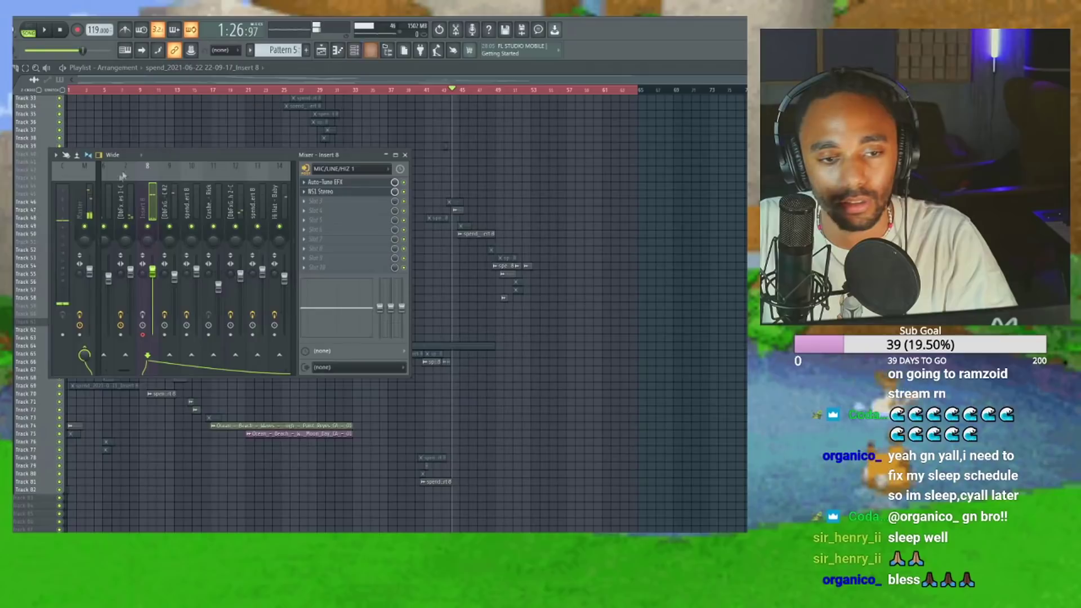
key(F9)
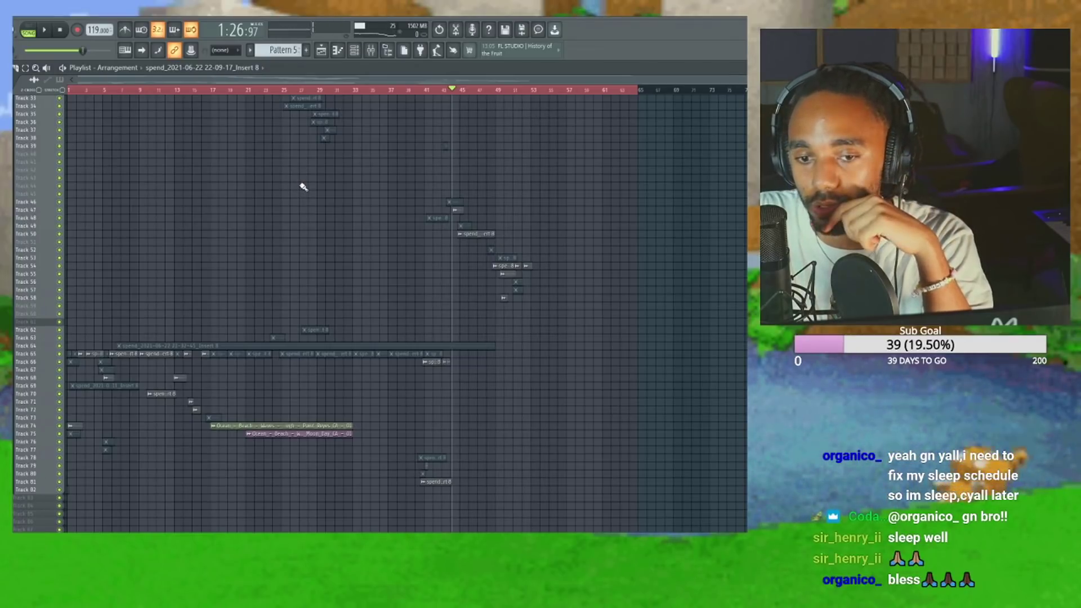
Select every clip in the arrangement to survey the full set of tracks, and clear the selection
scroll(349, 310, up, 10)
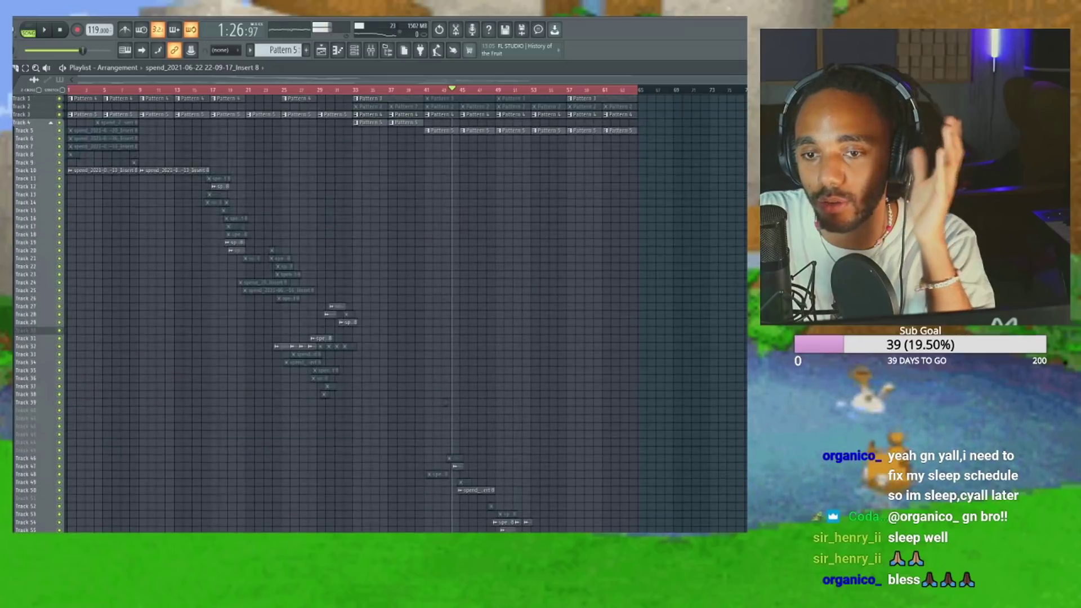
mouse_move(638, 92)
mouse_down()
mouse_move(585, 91)
mouse_move(640, 92)
mouse_up()
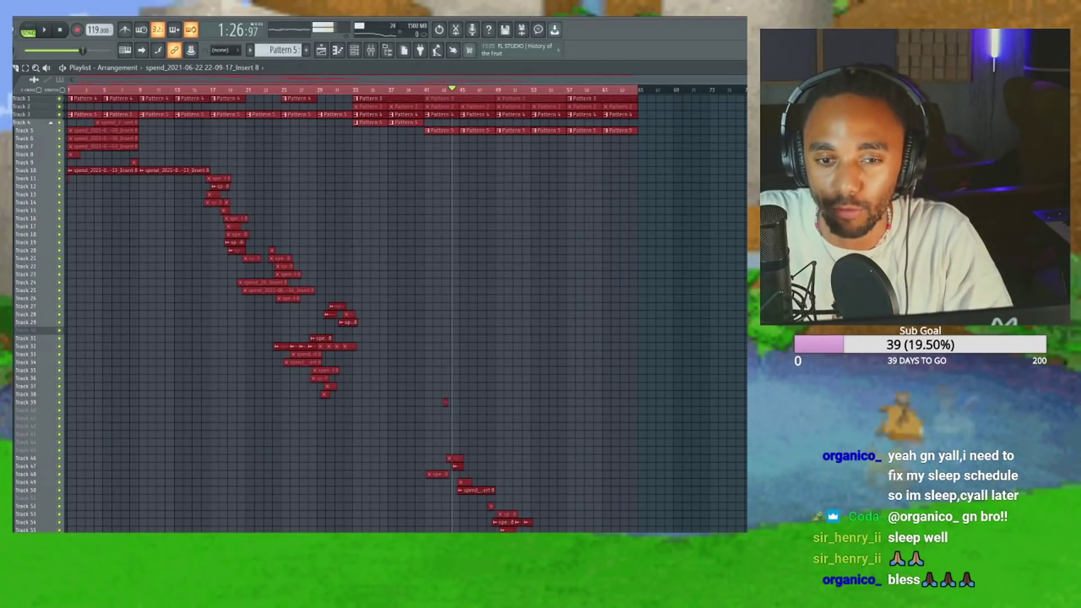
scroll(575, 164, down, 9)
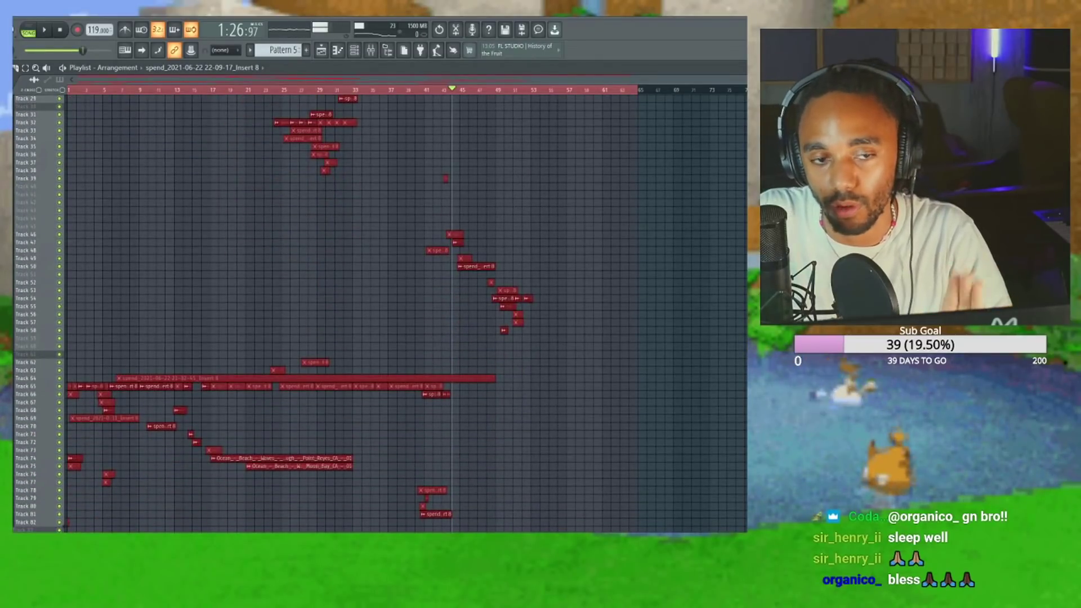
ctrl+click(545, 197)
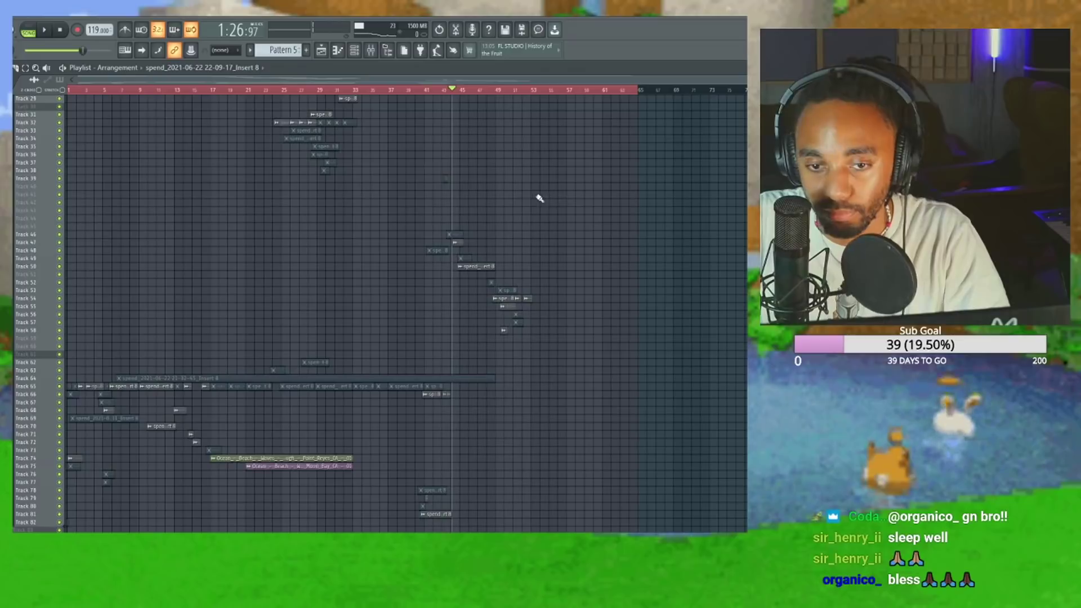